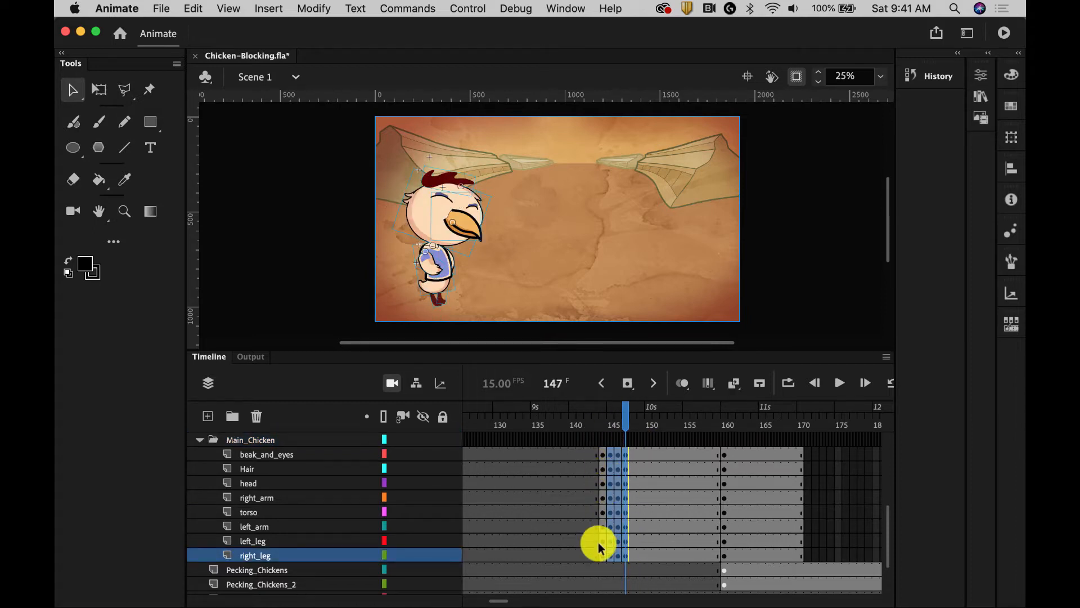
Step: Clear the keyframes at frames 145 to 147 on all layers of the Main_Chicken folder
{"action": "right_click", "coordinate": [619, 511]}
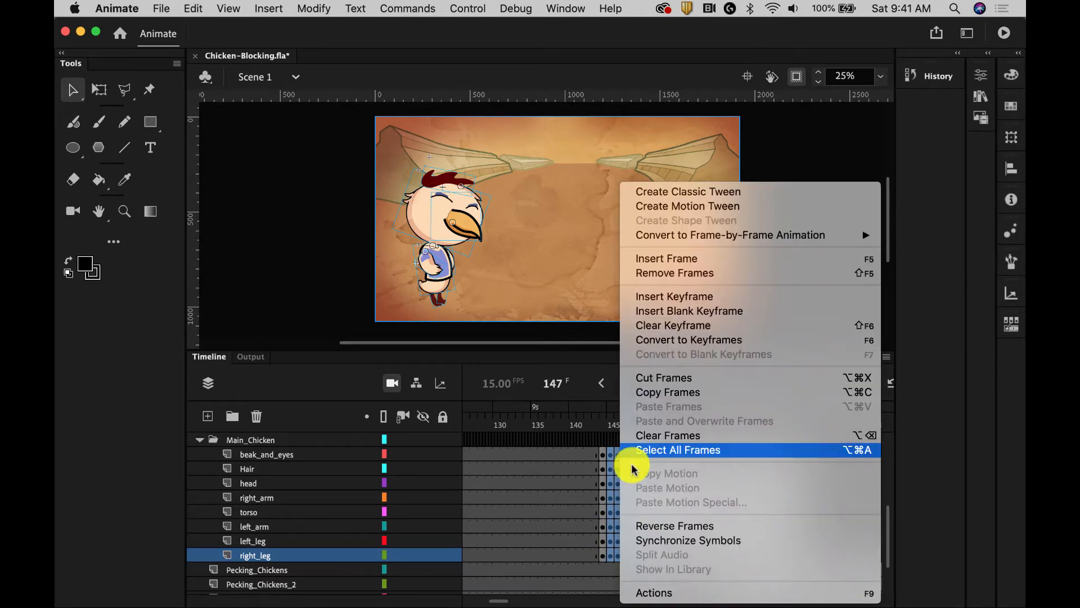
{"action": "left_click", "coordinate": [688, 327]}
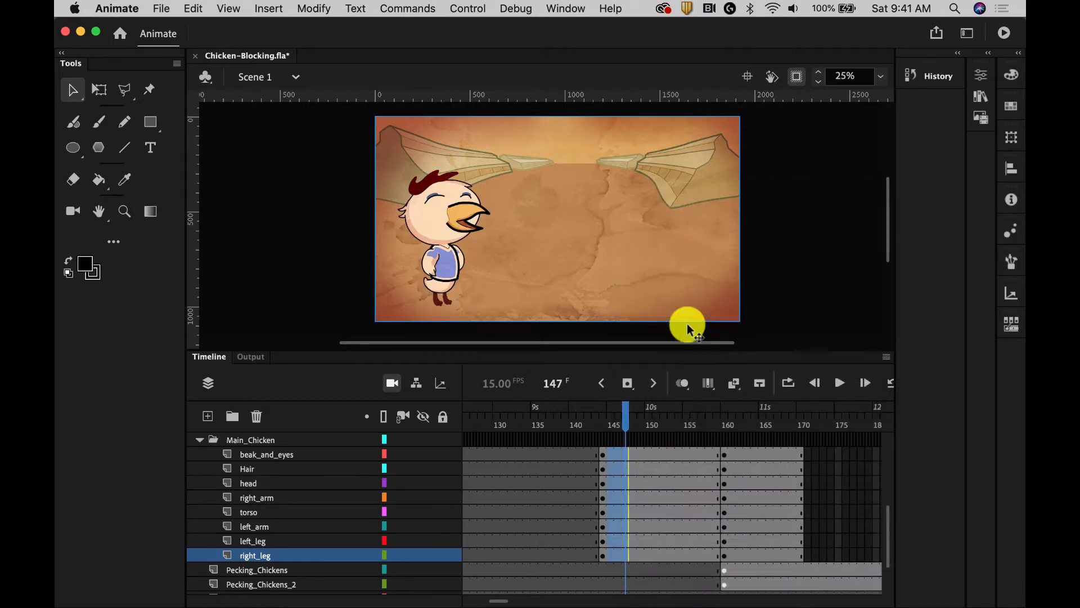
{"action": "mouse_move", "coordinate": [627, 412]}
{"action": "left_mouse_down"}
{"action": "mouse_move", "coordinate": [606, 416]}
{"action": "mouse_move", "coordinate": [643, 415]}
{"action": "left_mouse_up"}
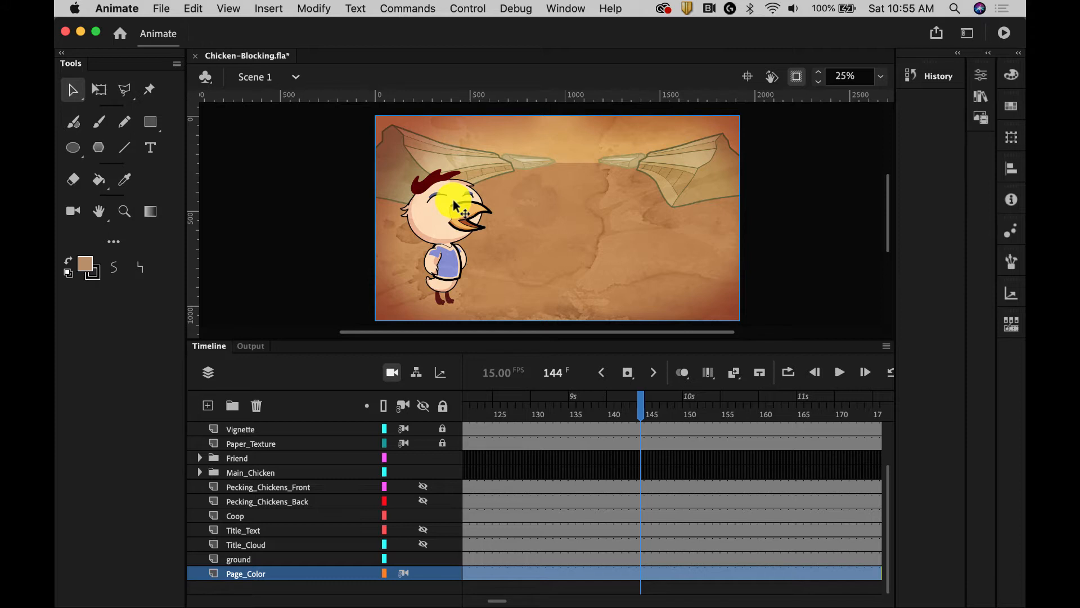
Step: Examine the standing chicken's head, torso, legs and beak on the stage at frame 144
{"action": "left_click", "coordinate": [454, 200]}
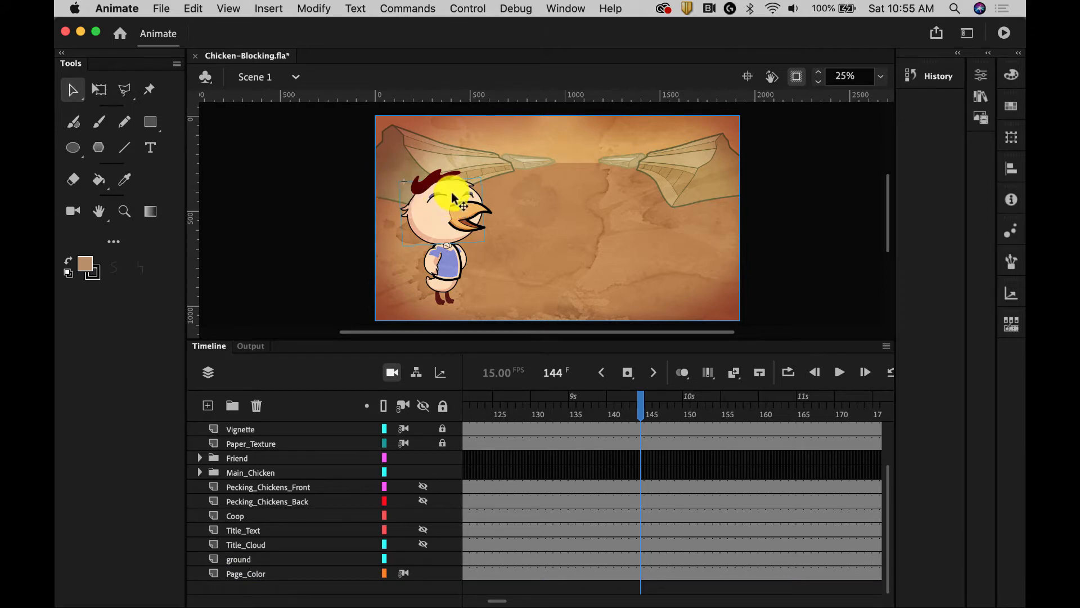
{"action": "left_click", "coordinate": [451, 253]}
{"action": "left_click", "coordinate": [444, 301]}
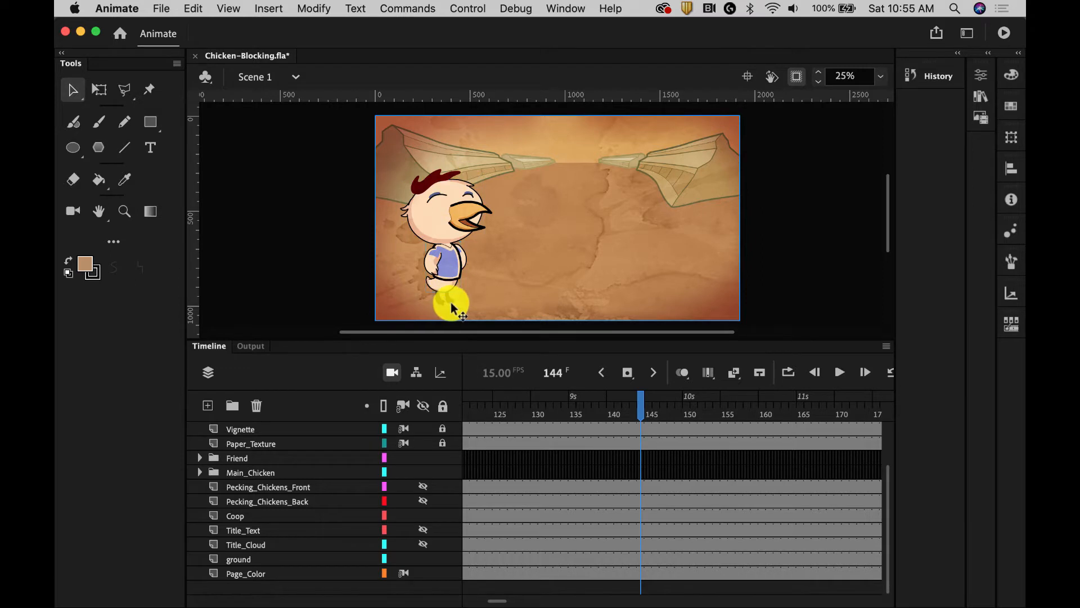
{"action": "left_click", "coordinate": [458, 216]}
{"action": "left_click", "coordinate": [990, 80]}
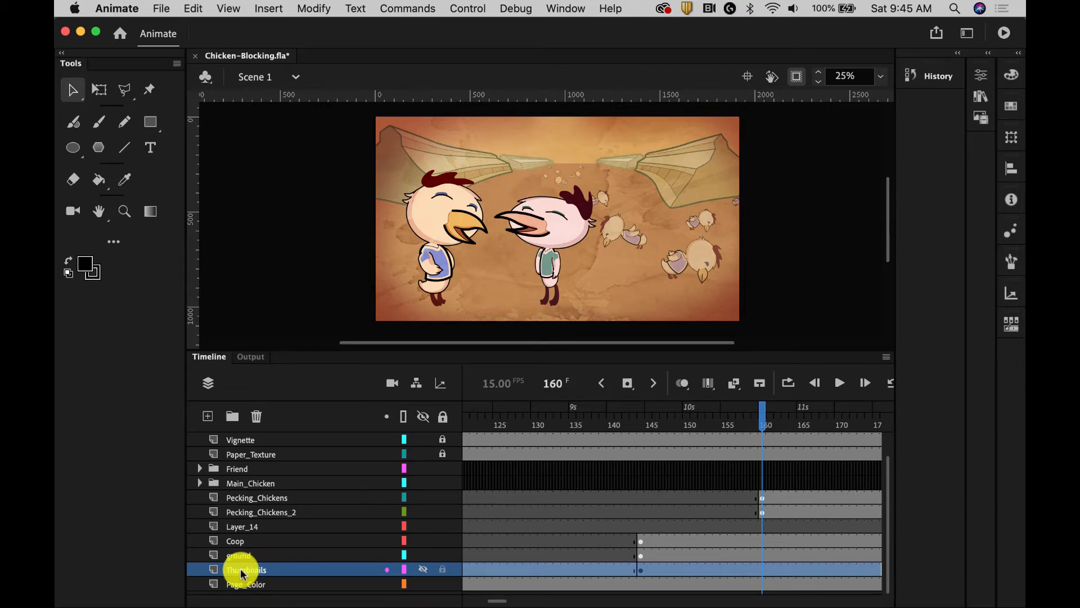
Step: Show the Thumbnails layer, stack it directly above the Vignette layer, and view frame 144
{"action": "left_click", "coordinate": [422, 571]}
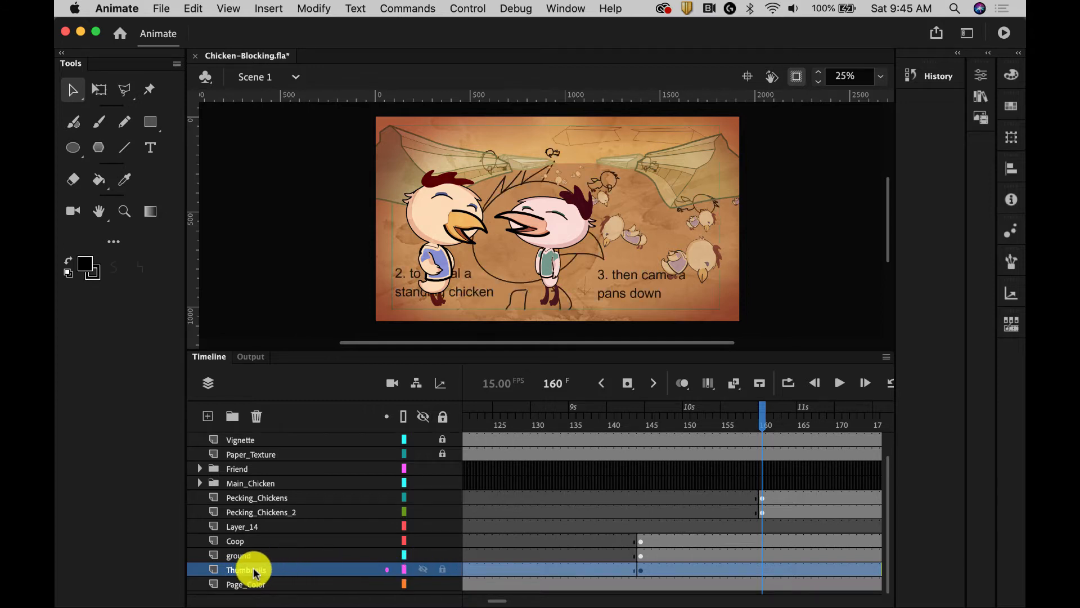
{"action": "scroll", "coordinate": [242, 431], "scroll_direction": "up", "scroll_amount": 2}
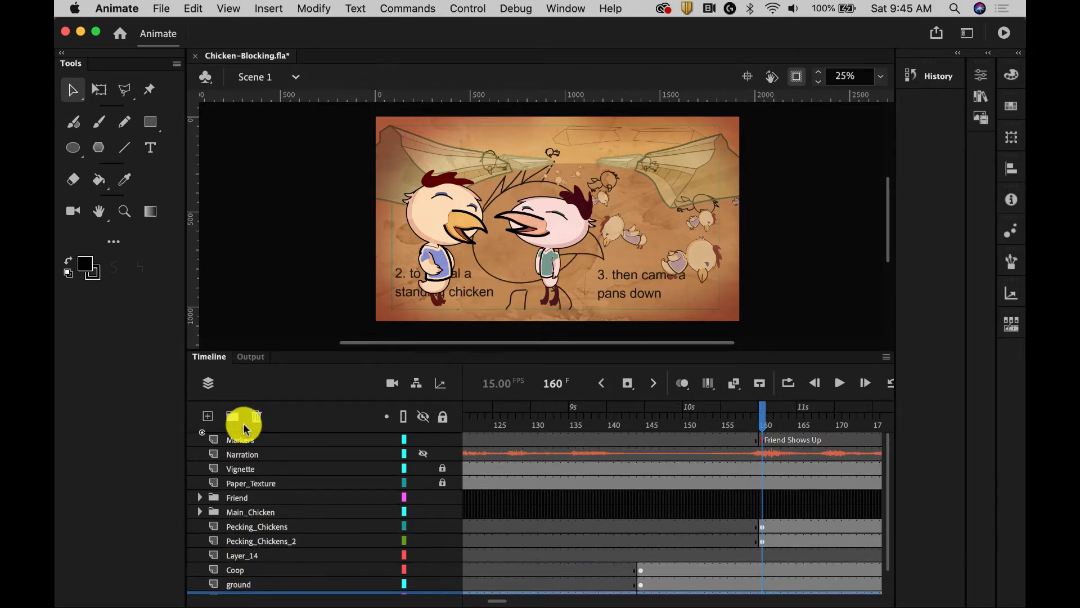
{"action": "mouse_move", "coordinate": [246, 428]}
{"action": "left_mouse_down"}
{"action": "mouse_move", "coordinate": [242, 417]}
{"action": "mouse_move", "coordinate": [246, 467]}
{"action": "left_mouse_up"}
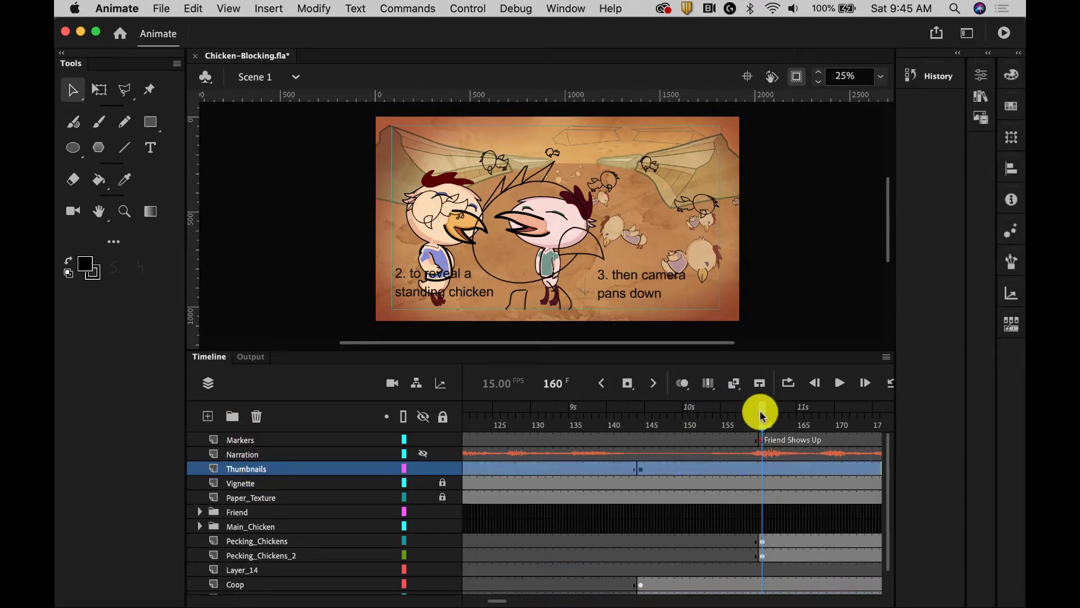
{"action": "left_click_drag", "start_coordinate": [759, 414], "coordinate": [639, 427]}
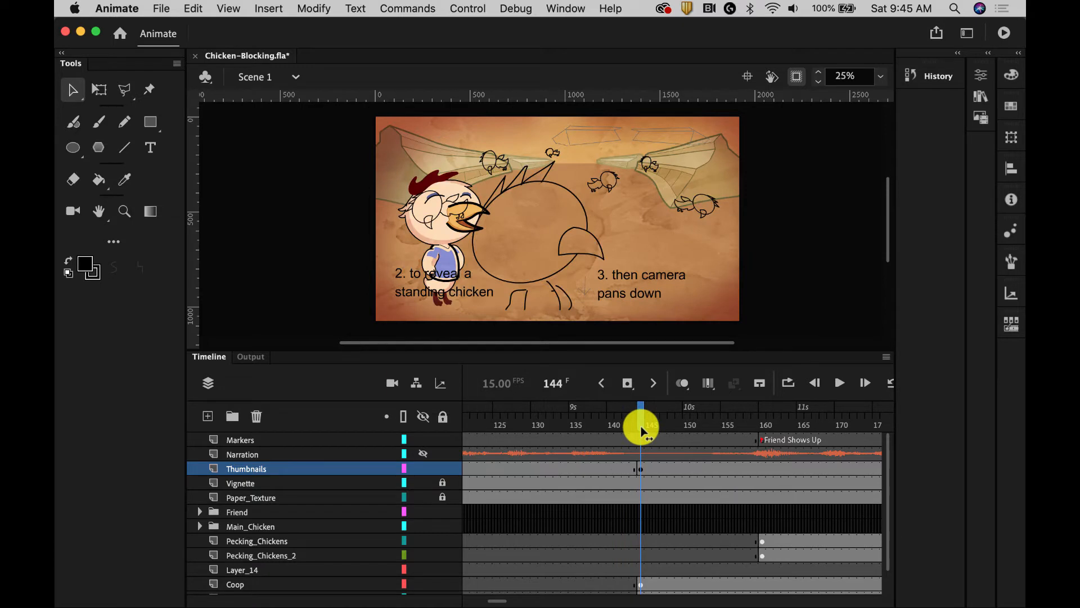
{"action": "left_click", "coordinate": [423, 454]}
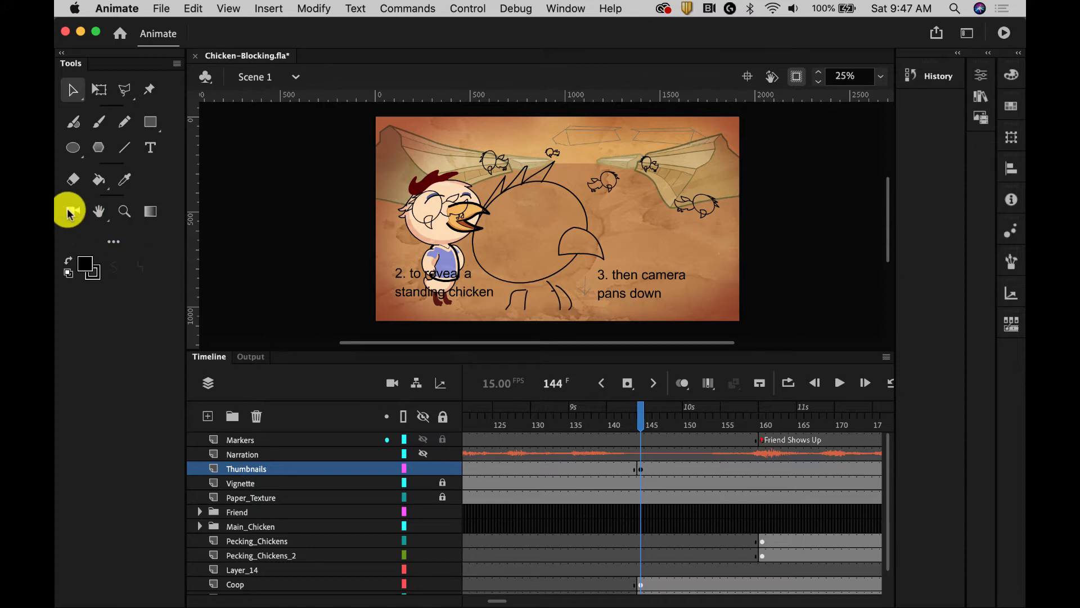
Step: Add a camera to the scene with the Camera tool and go to frame 1 of the Camera layer
{"action": "left_click", "coordinate": [114, 242]}
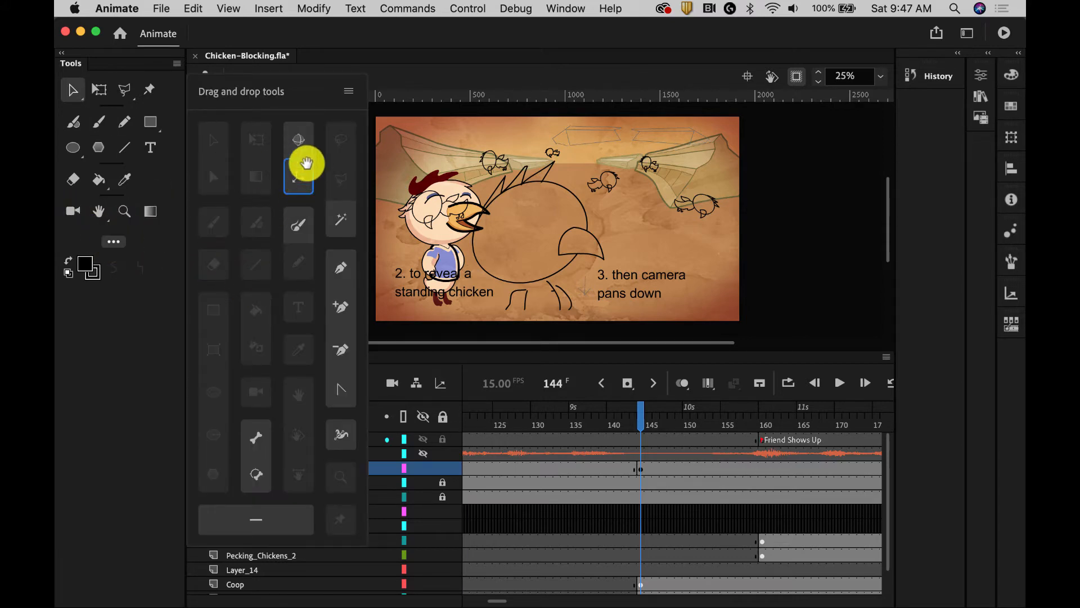
{"action": "left_click", "coordinate": [72, 212]}
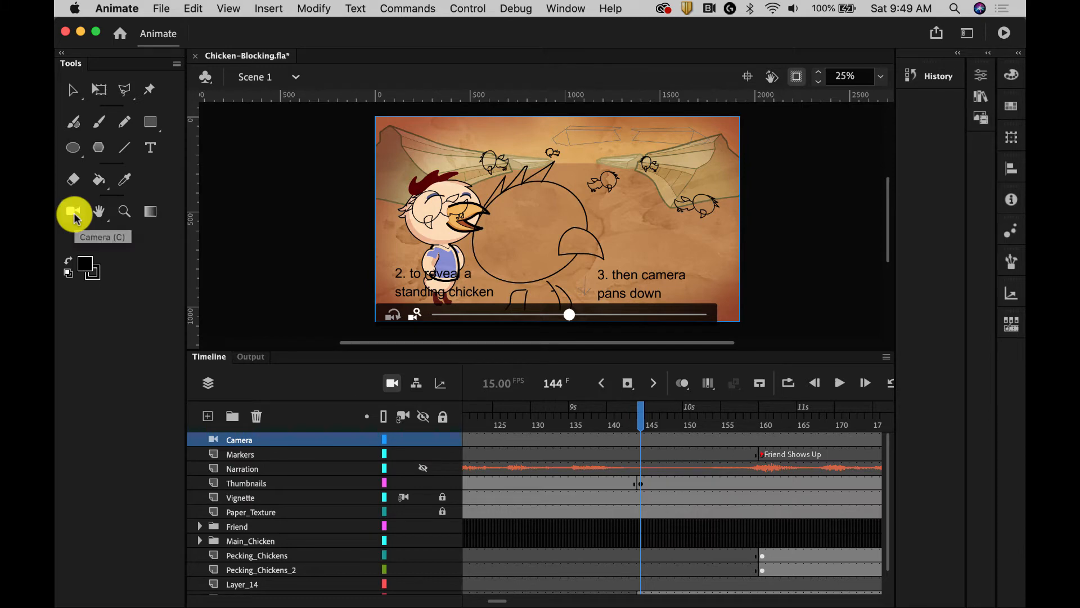
{"action": "left_click", "coordinate": [223, 444]}
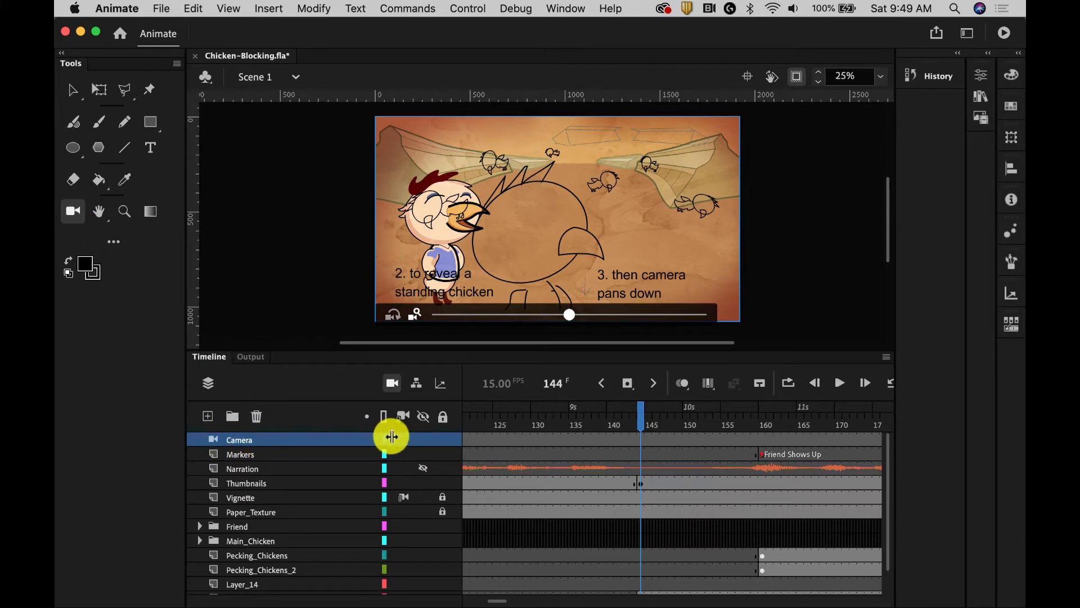
{"action": "left_click_drag", "start_coordinate": [634, 422], "coordinate": [468, 444]}
{"action": "left_click", "coordinate": [468, 440]}
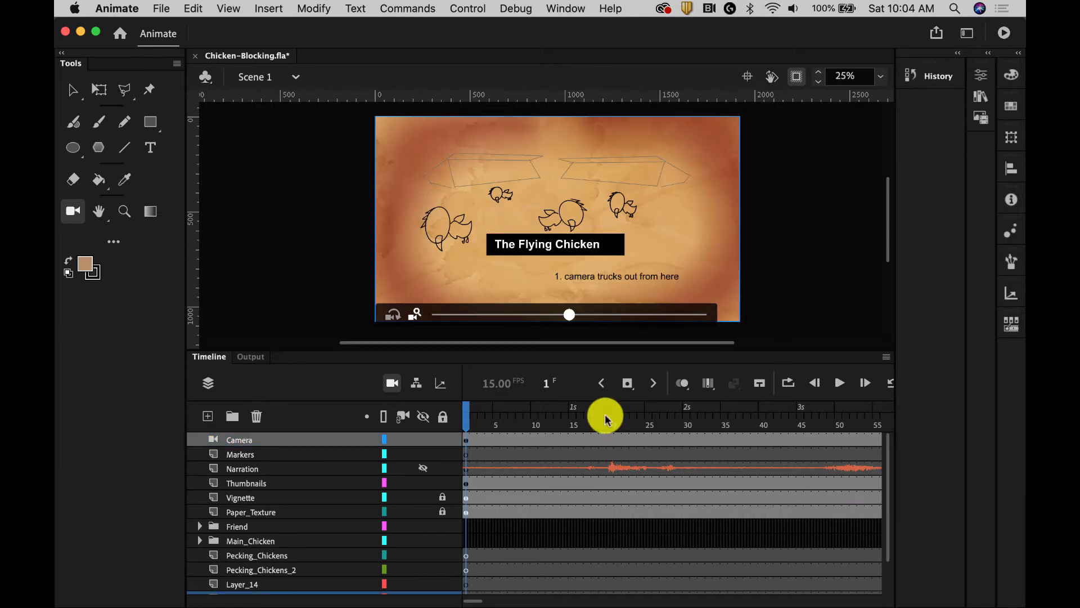
Step: Attach the Thumbnails, Vignette, Paper_Texture and Page_Color layers to the camera
{"action": "left_click", "coordinate": [403, 482]}
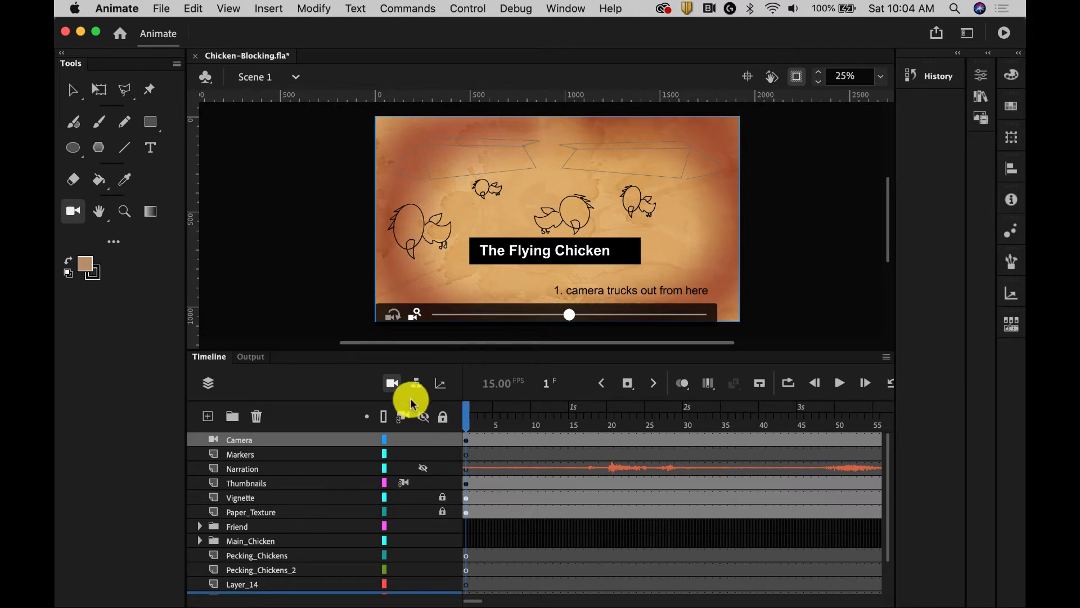
{"action": "left_click", "coordinate": [403, 497]}
{"action": "left_click", "coordinate": [403, 512]}
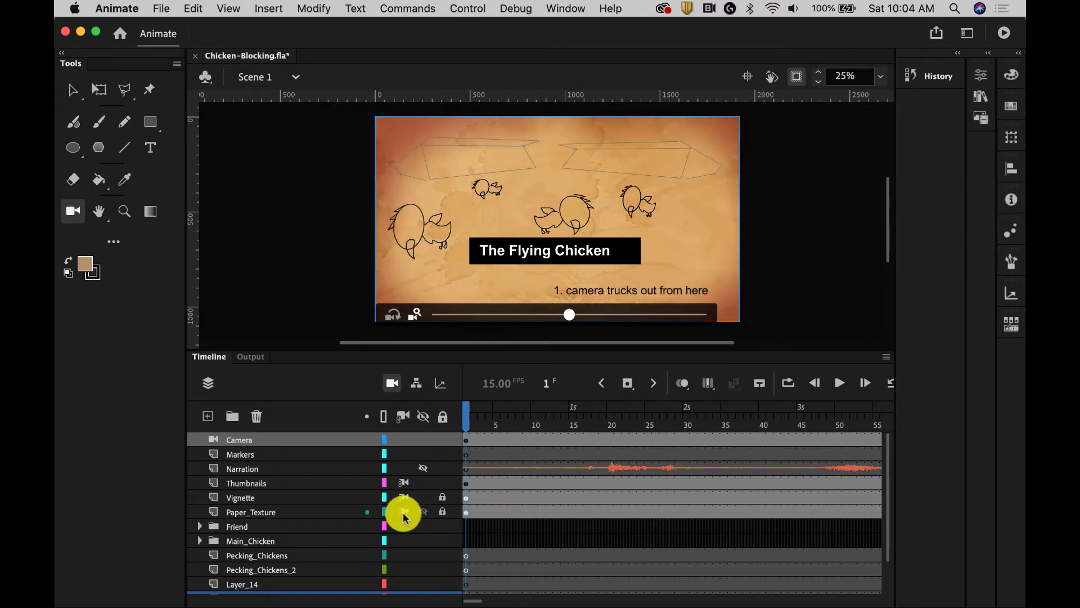
{"action": "scroll", "coordinate": [450, 540], "scroll_direction": "down", "scroll_amount": 1}
{"action": "scroll", "coordinate": [448, 540], "scroll_direction": "down", "scroll_amount": 2}
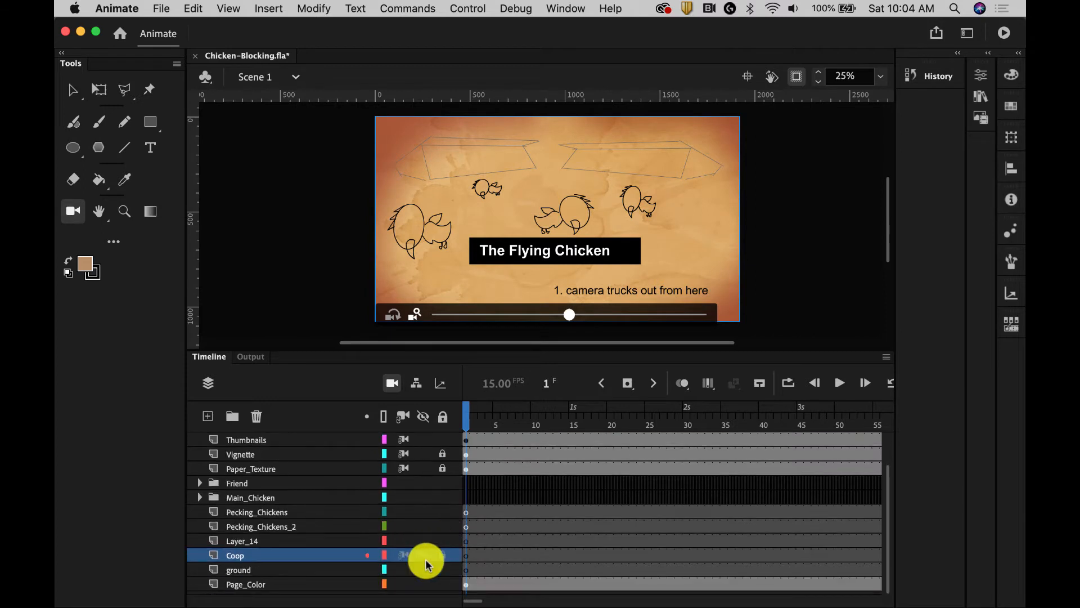
{"action": "left_click", "coordinate": [406, 584]}
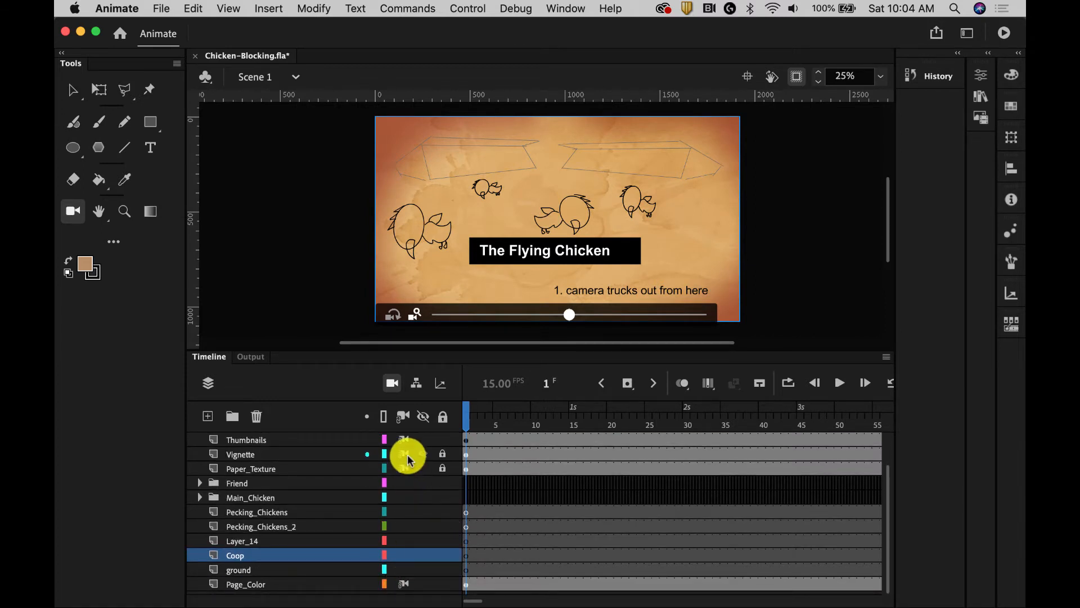
{"action": "scroll", "coordinate": [407, 458], "scroll_direction": "up", "scroll_amount": 2}
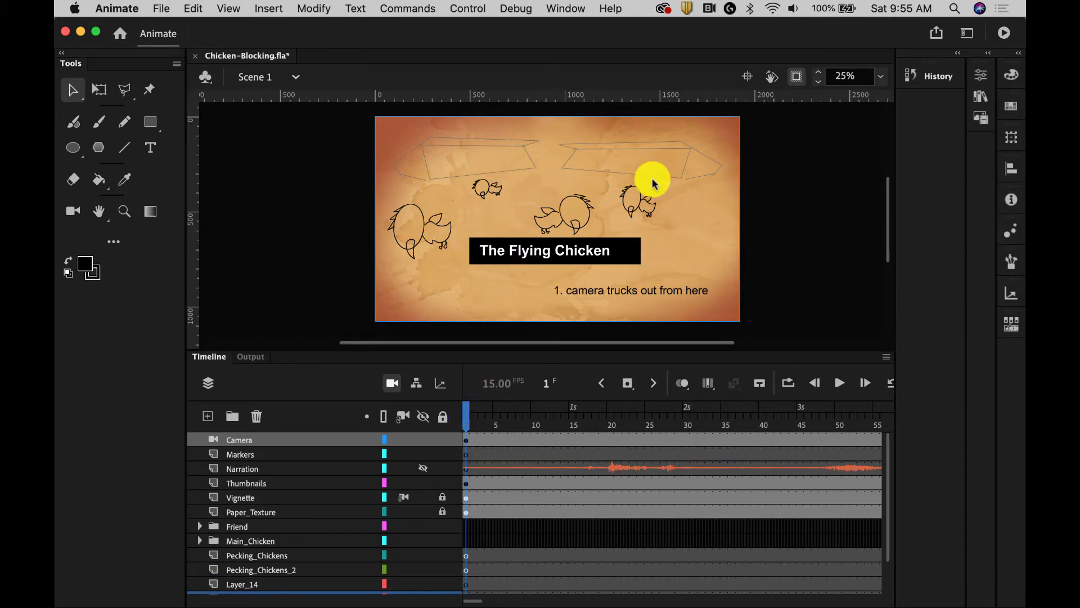
Step: Move the frame 144 keyframes of the Coop and ground layers to frame 1
{"action": "left_click_drag", "start_coordinate": [466, 418], "coordinate": [680, 458]}
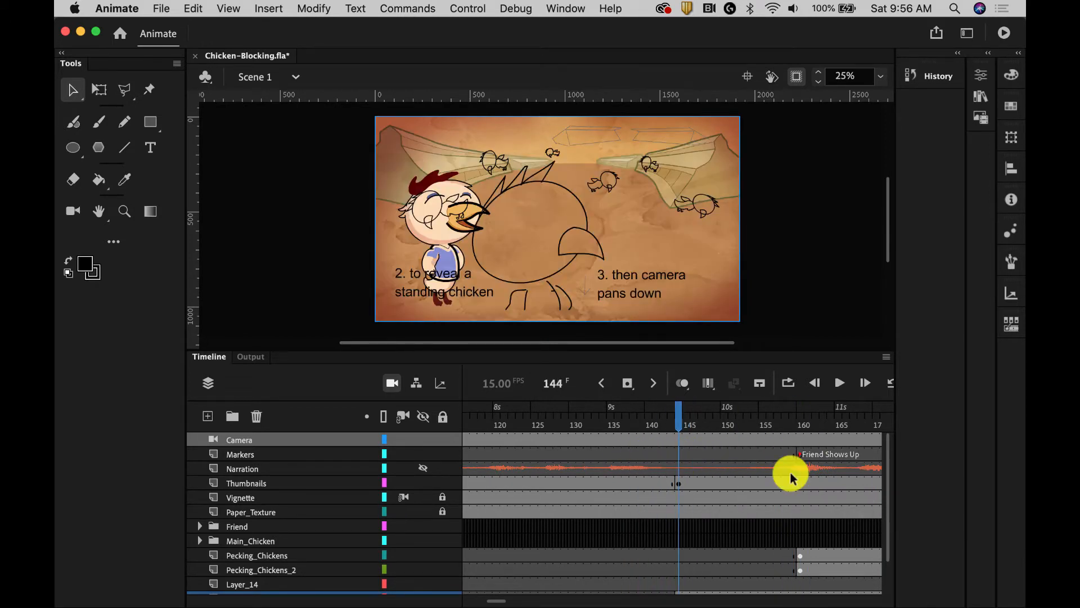
{"action": "scroll", "coordinate": [889, 506], "scroll_direction": "down", "scroll_amount": 3}
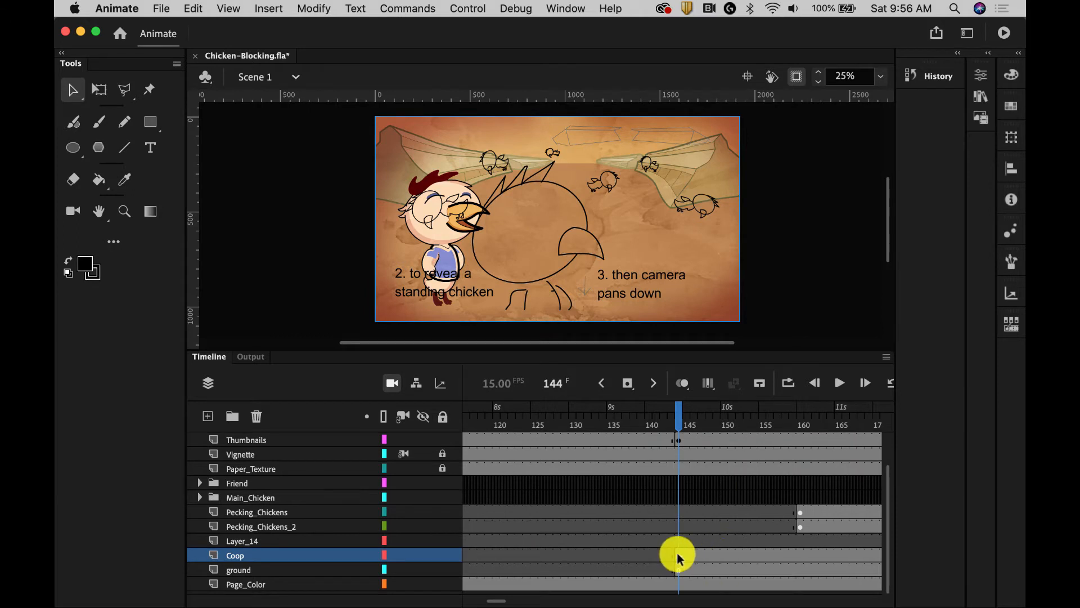
{"action": "left_click_drag", "start_coordinate": [680, 555], "coordinate": [678, 568]}
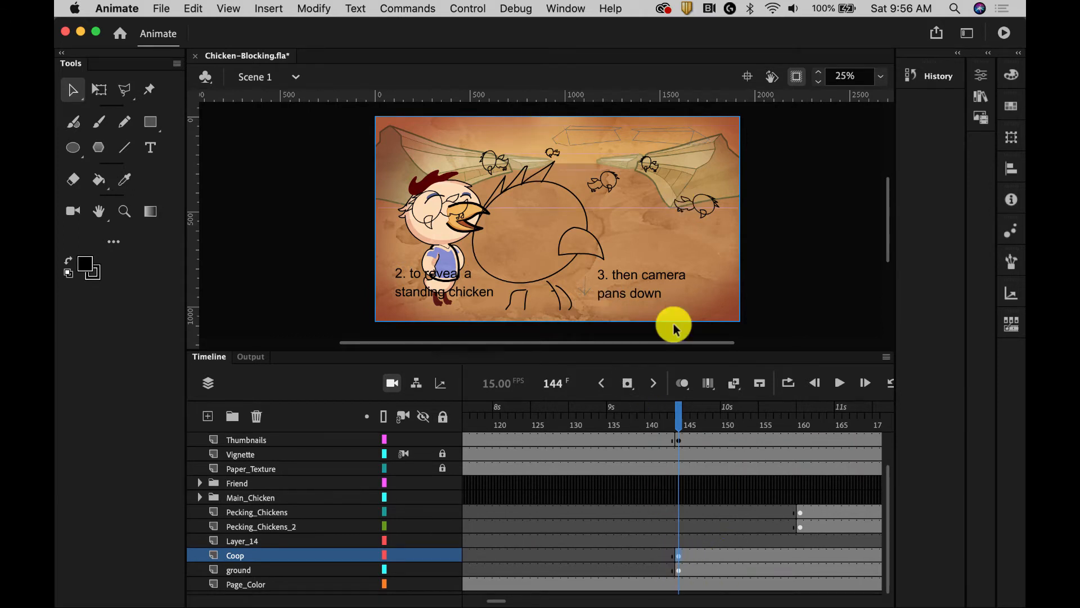
{"action": "left_click", "coordinate": [679, 571]}
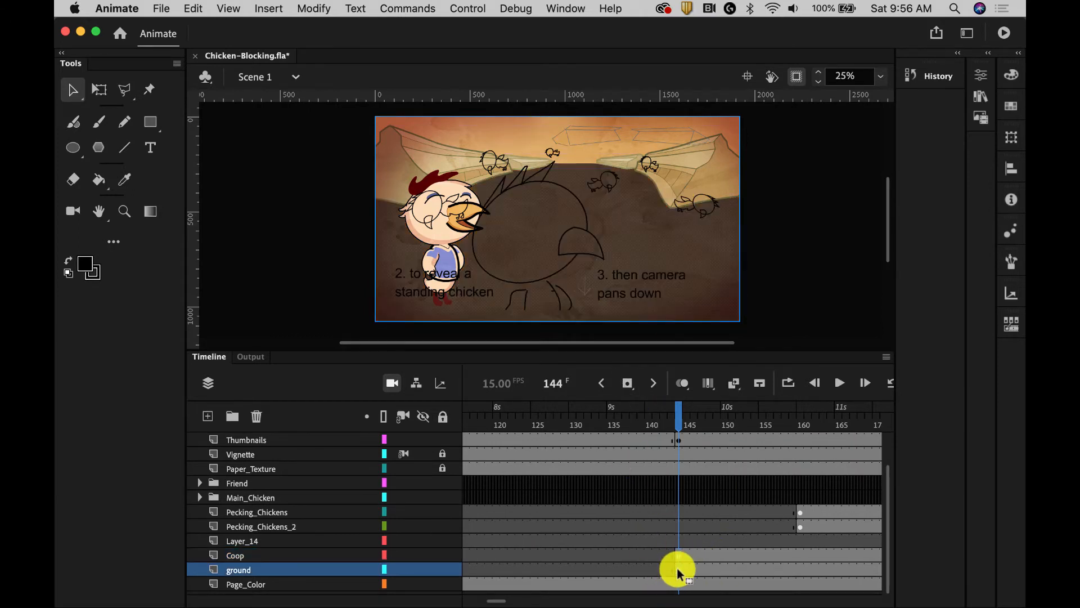
{"action": "left_click", "coordinate": [679, 554]}
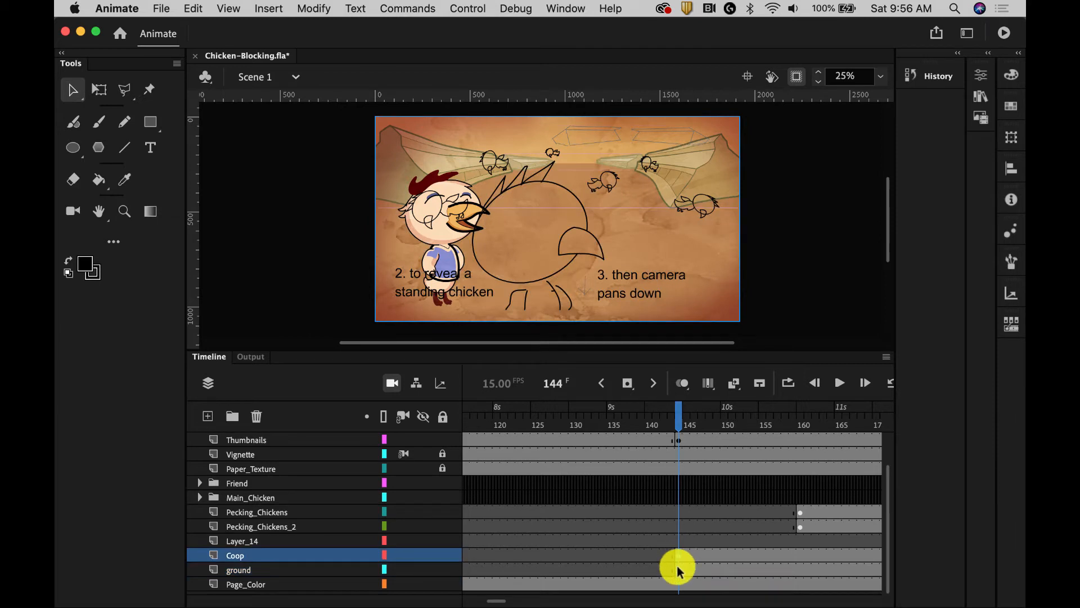
{"action": "left_click", "coordinate": [677, 572]}
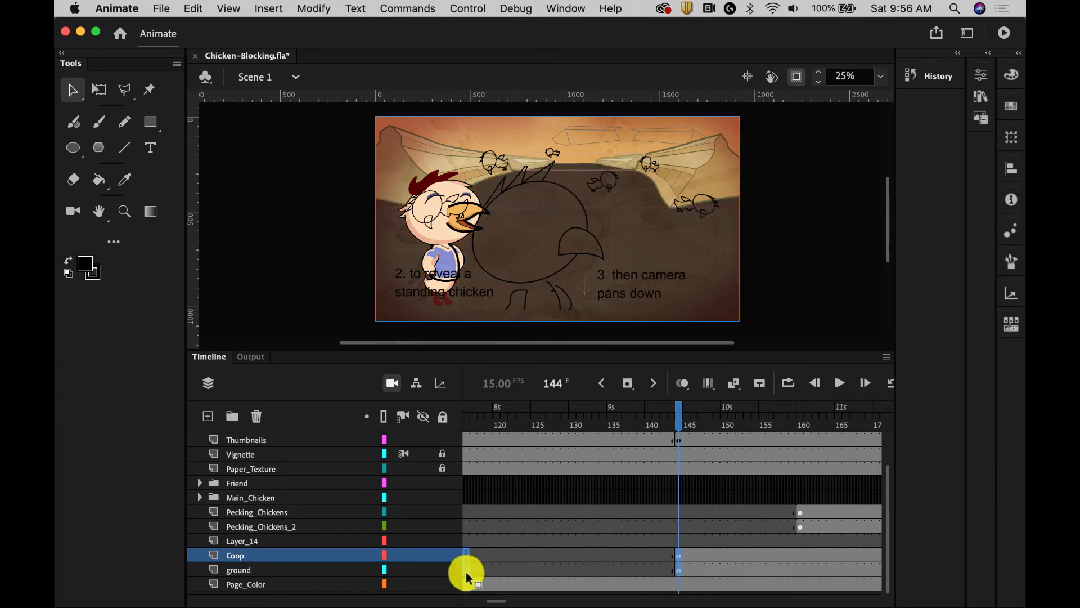
{"action": "left_click_drag", "start_coordinate": [466, 571], "coordinate": [450, 569]}
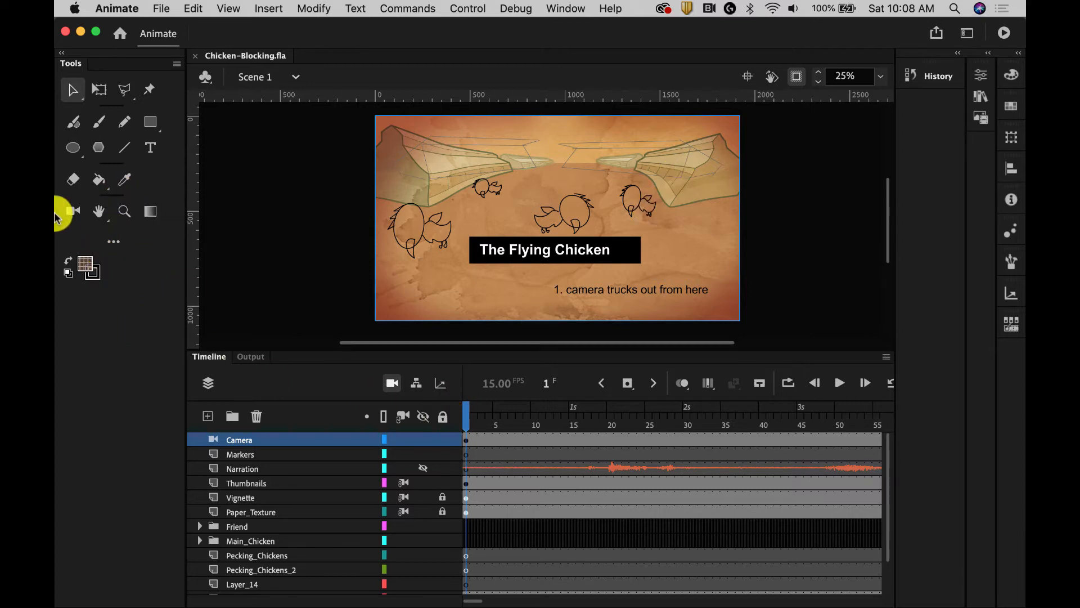
Step: Zoom the camera out slightly at frame 1 and reposition it so the coop is centred and sits lower in the shot
{"action": "left_click", "coordinate": [252, 440]}
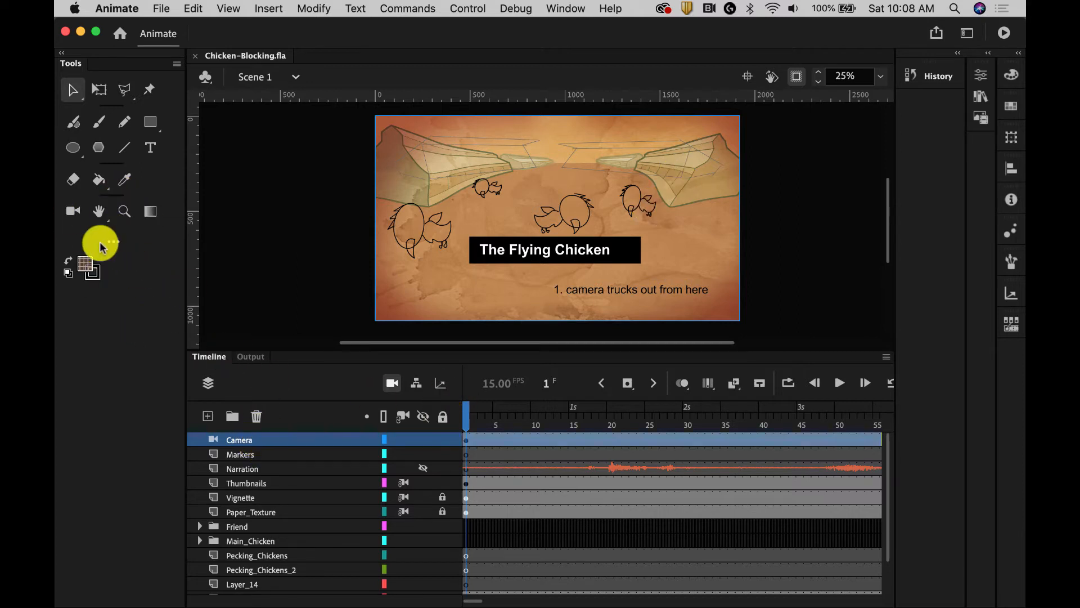
{"action": "left_click", "coordinate": [73, 210]}
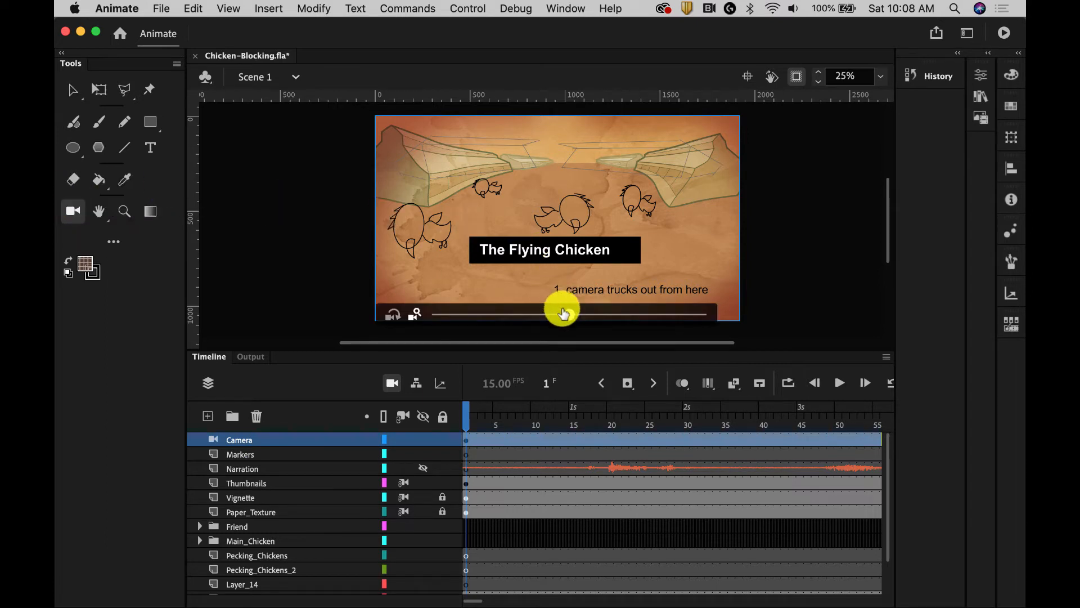
{"action": "mouse_move", "coordinate": [568, 313]}
{"action": "left_mouse_down"}
{"action": "mouse_move", "coordinate": [539, 321]}
{"action": "mouse_move", "coordinate": [555, 315]}
{"action": "left_mouse_up"}
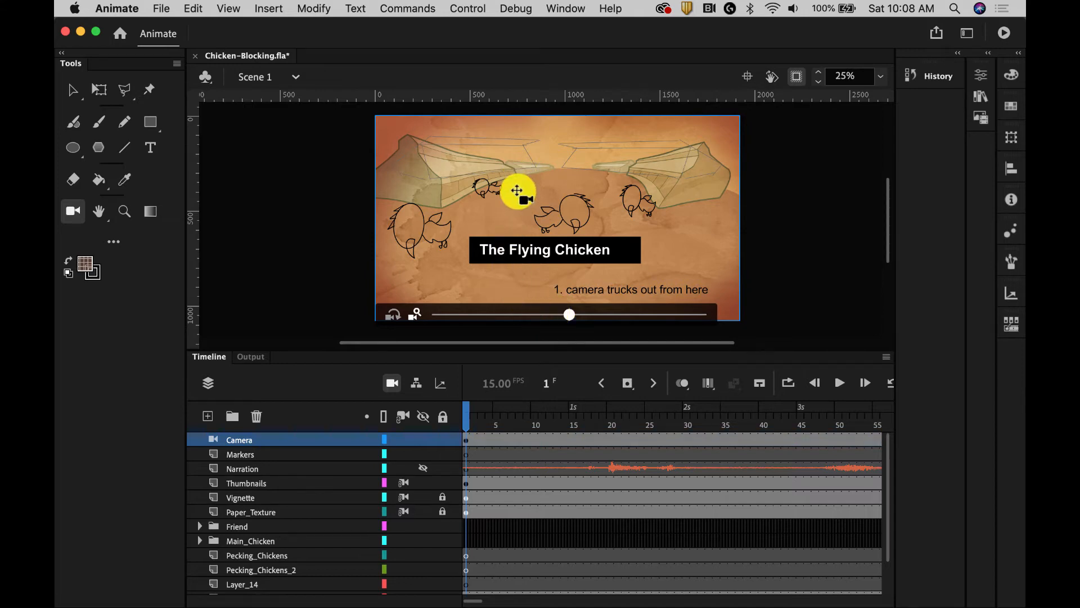
{"action": "left_click_drag", "start_coordinate": [516, 192], "coordinate": [492, 185]}
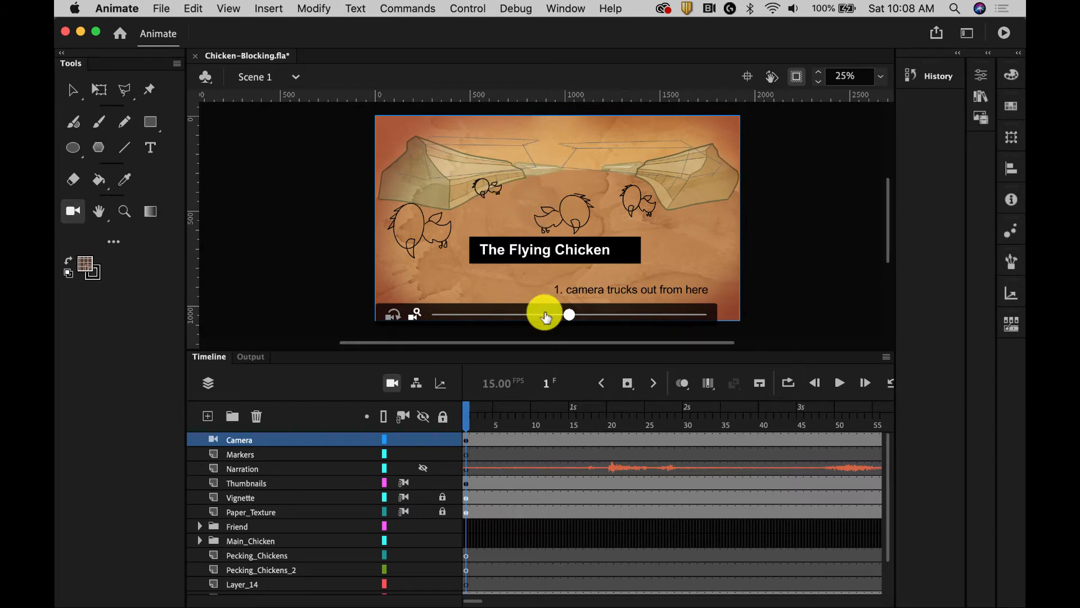
{"action": "left_click_drag", "start_coordinate": [568, 315], "coordinate": [564, 316]}
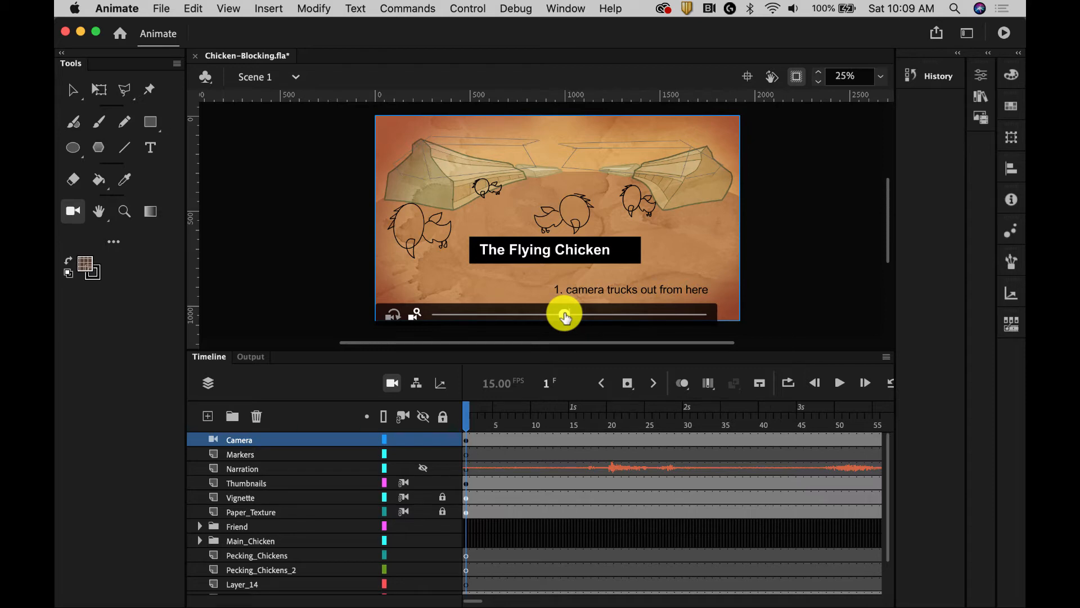
{"action": "left_click_drag", "start_coordinate": [535, 200], "coordinate": [537, 164]}
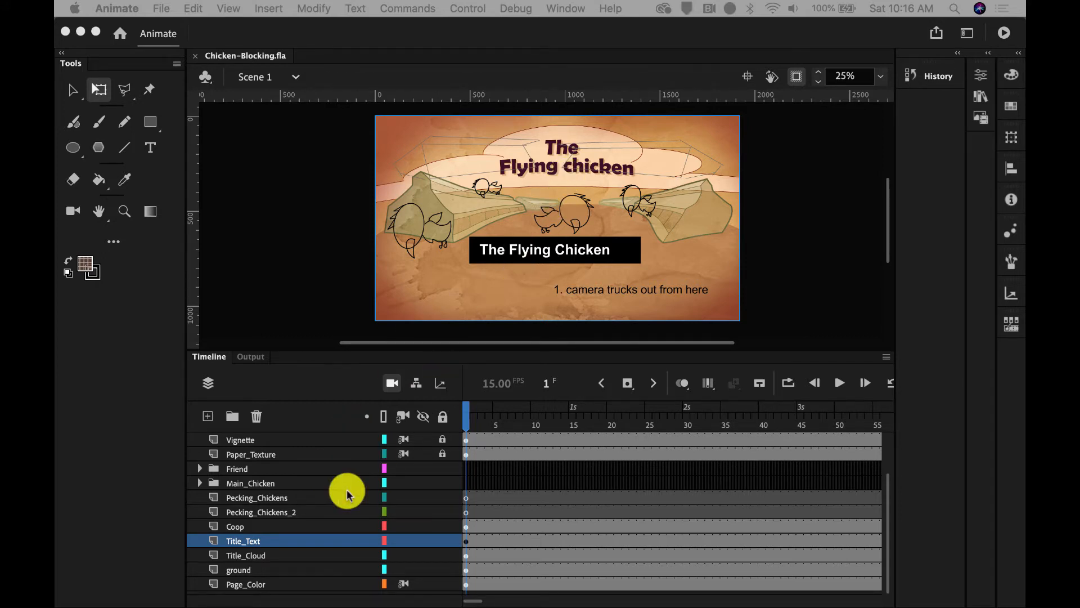
Step: Hide the Thumbnails layer
{"action": "scroll", "coordinate": [326, 511], "scroll_direction": "up", "scroll_amount": 3}
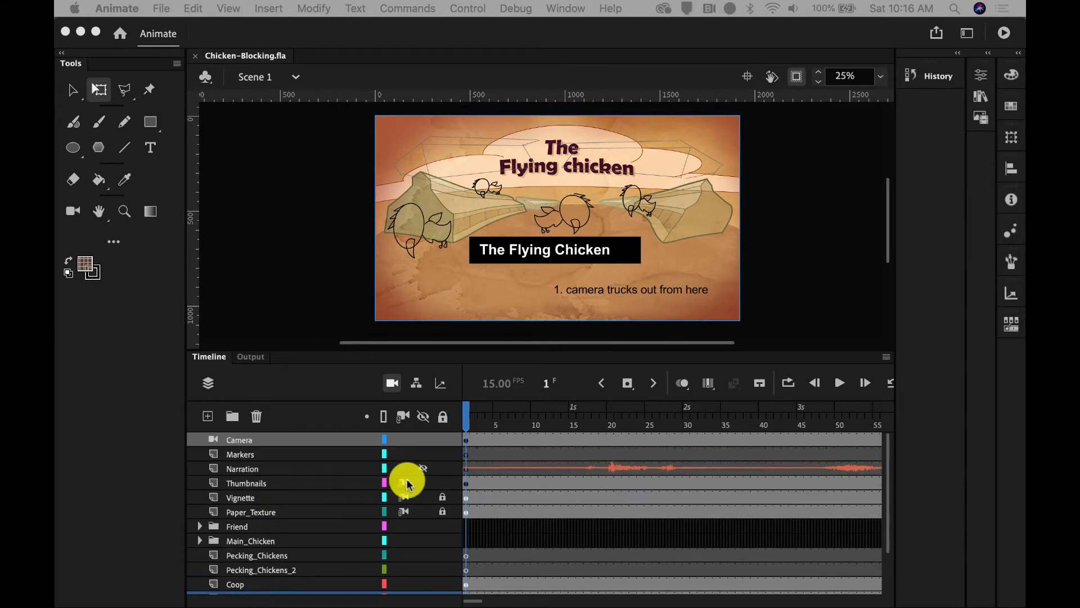
{"action": "left_click", "coordinate": [423, 485]}
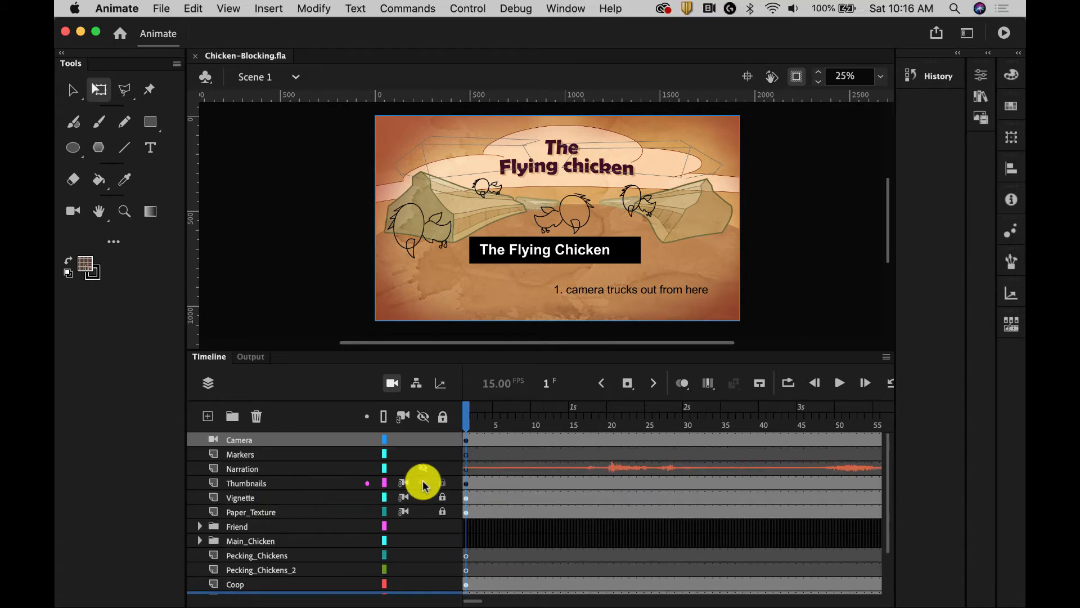
{"action": "left_click", "coordinate": [423, 483]}
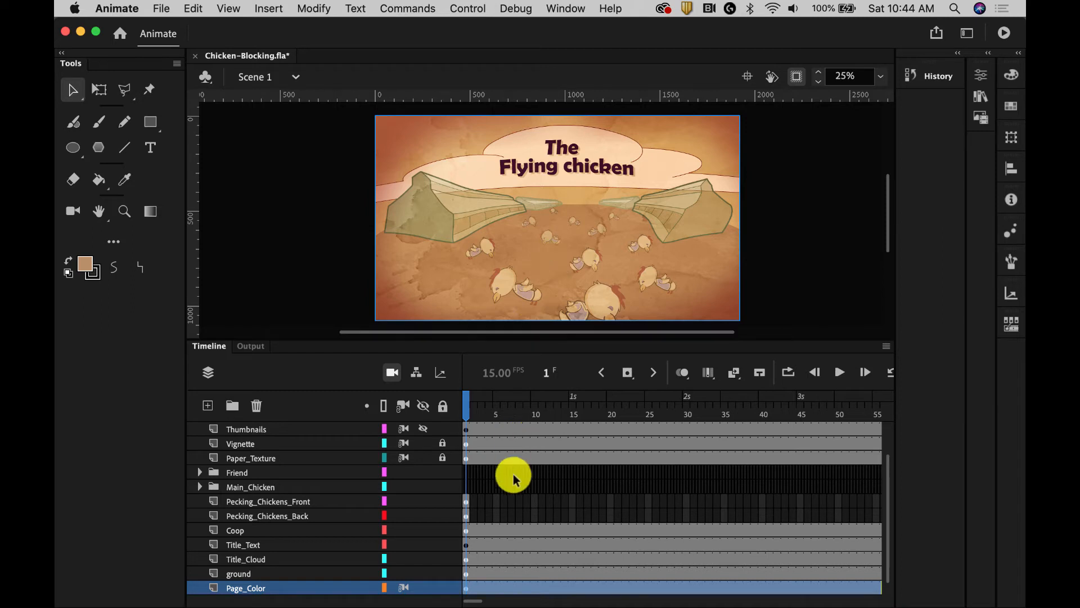
Step: Show the Thumbnails layer and scrub from frame 1 to the thumbnail change at frame 396
{"action": "mouse_move", "coordinate": [464, 408]}
{"action": "left_mouse_down"}
{"action": "mouse_move", "coordinate": [498, 407]}
{"action": "mouse_move", "coordinate": [504, 423]}
{"action": "mouse_move", "coordinate": [466, 422]}
{"action": "left_mouse_up"}
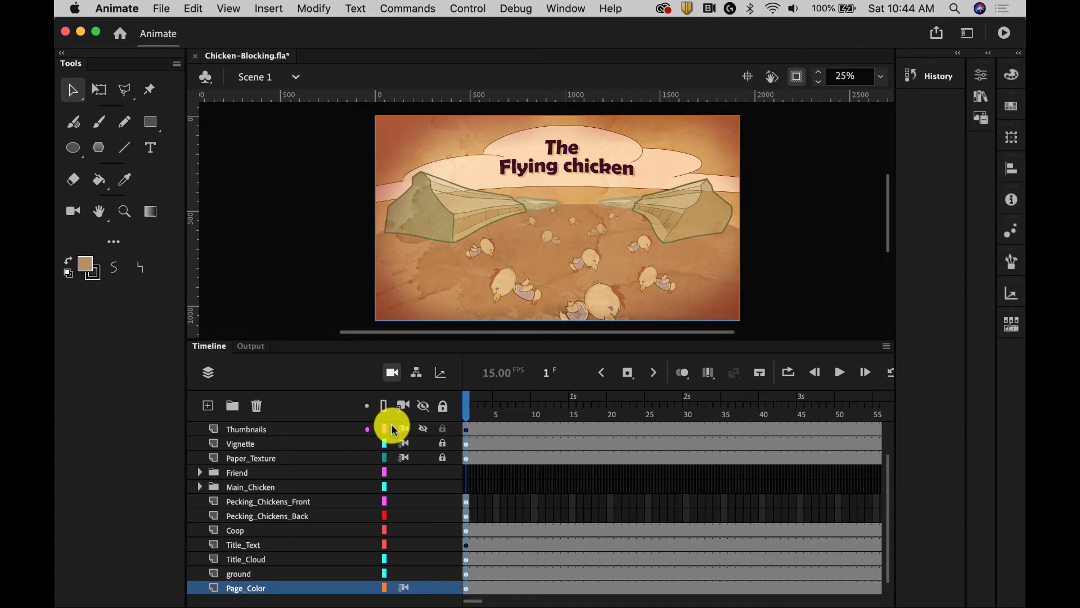
{"action": "left_click", "coordinate": [423, 431]}
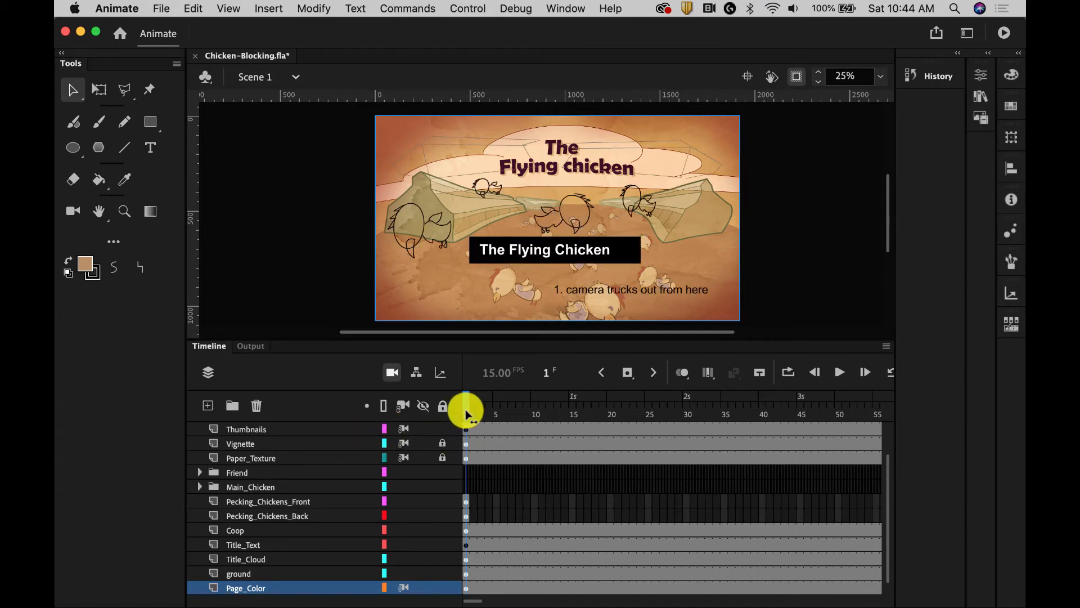
{"action": "left_click_drag", "start_coordinate": [466, 411], "coordinate": [730, 420]}
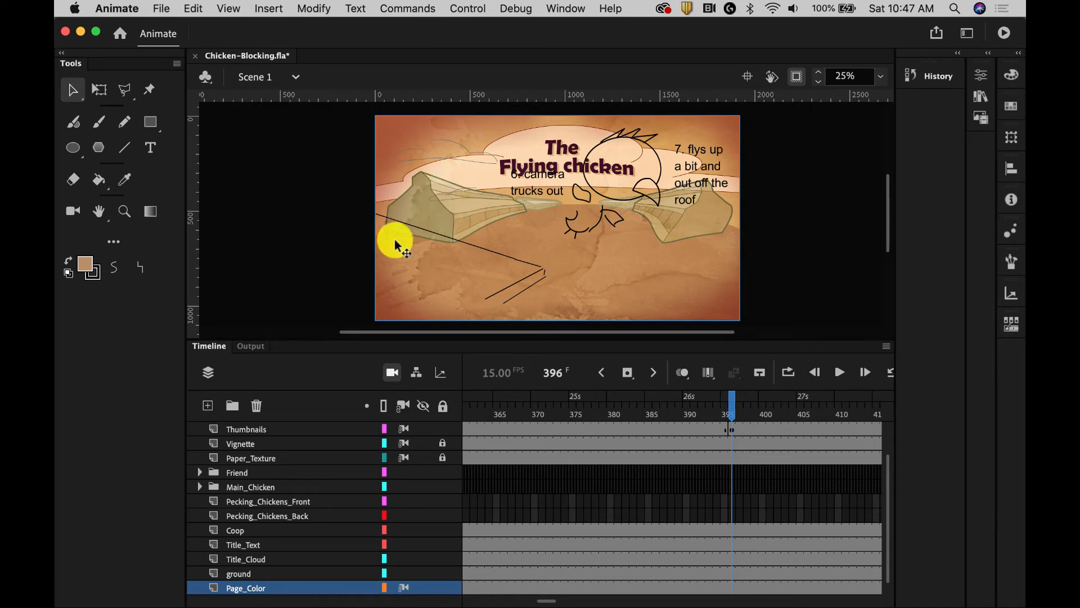
Step: Insert frames up to frame 395 on the Pecking_Chickens_Front and Pecking_Chickens_Back layers
{"action": "scroll", "coordinate": [678, 458], "scroll_direction": "down", "scroll_amount": 1}
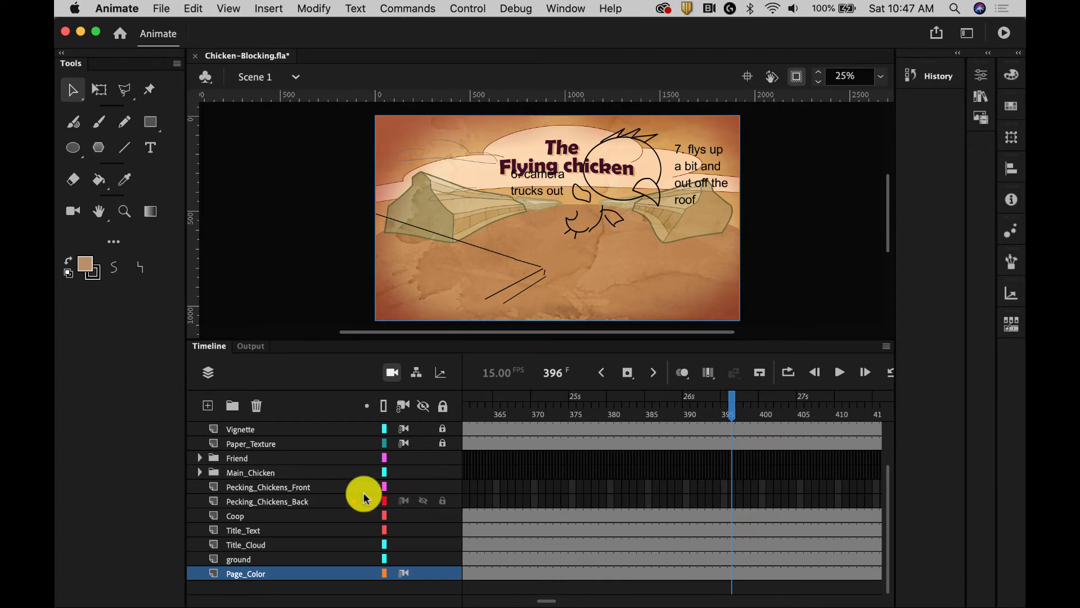
{"action": "left_click", "coordinate": [724, 484]}
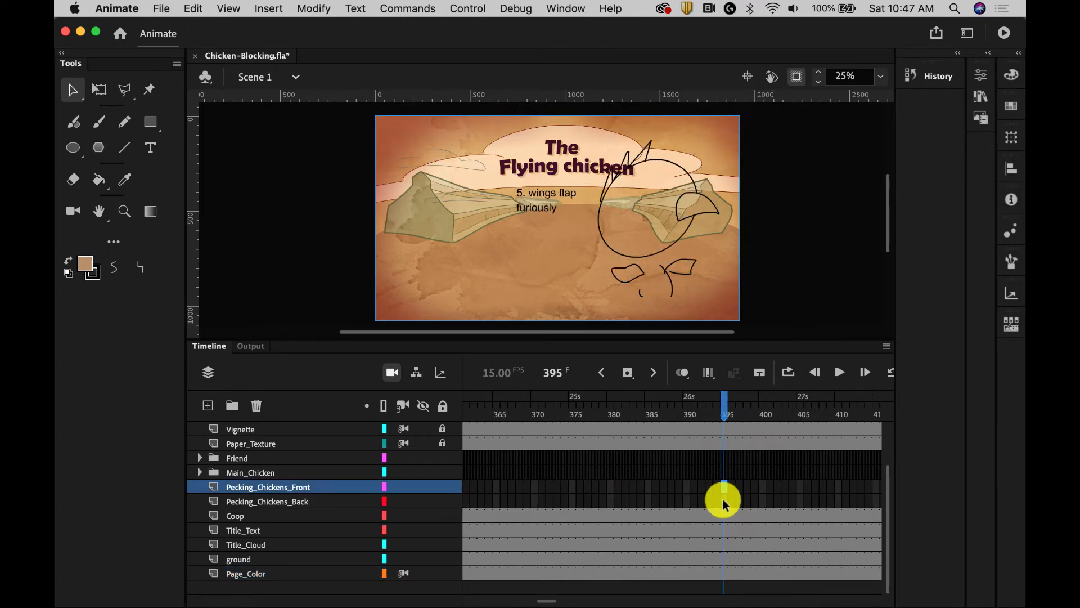
{"action": "left_click", "coordinate": [723, 499]}
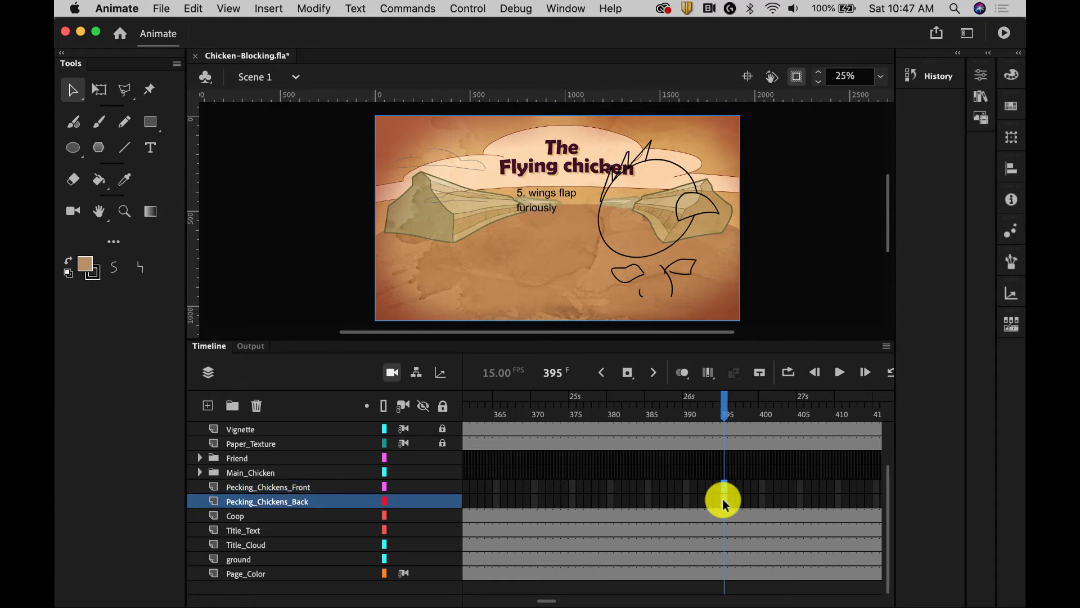
{"action": "right_click", "coordinate": [723, 499]}
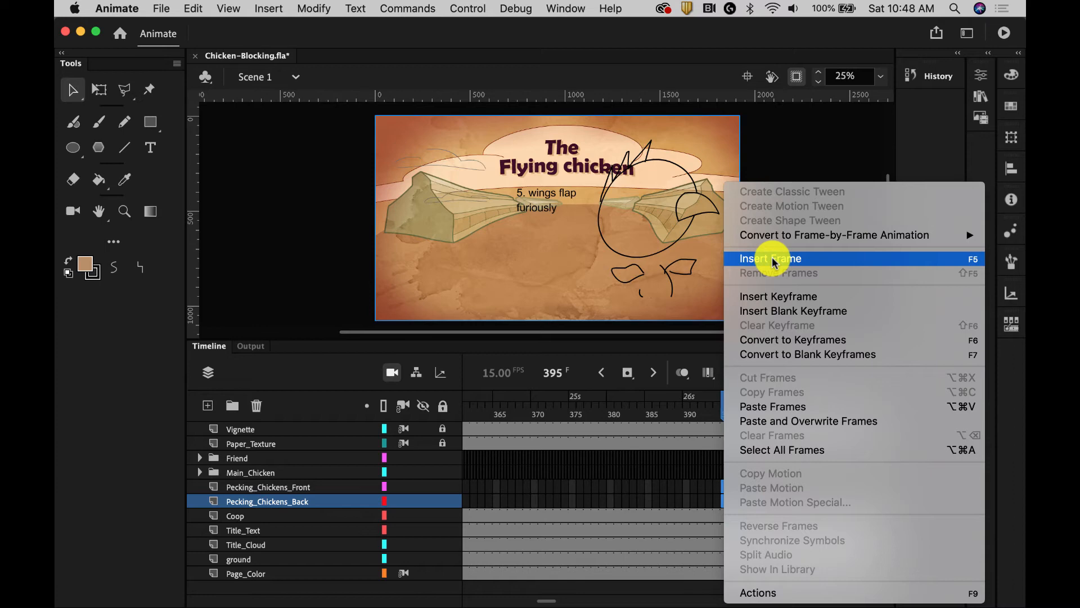
{"action": "left_click", "coordinate": [772, 259]}
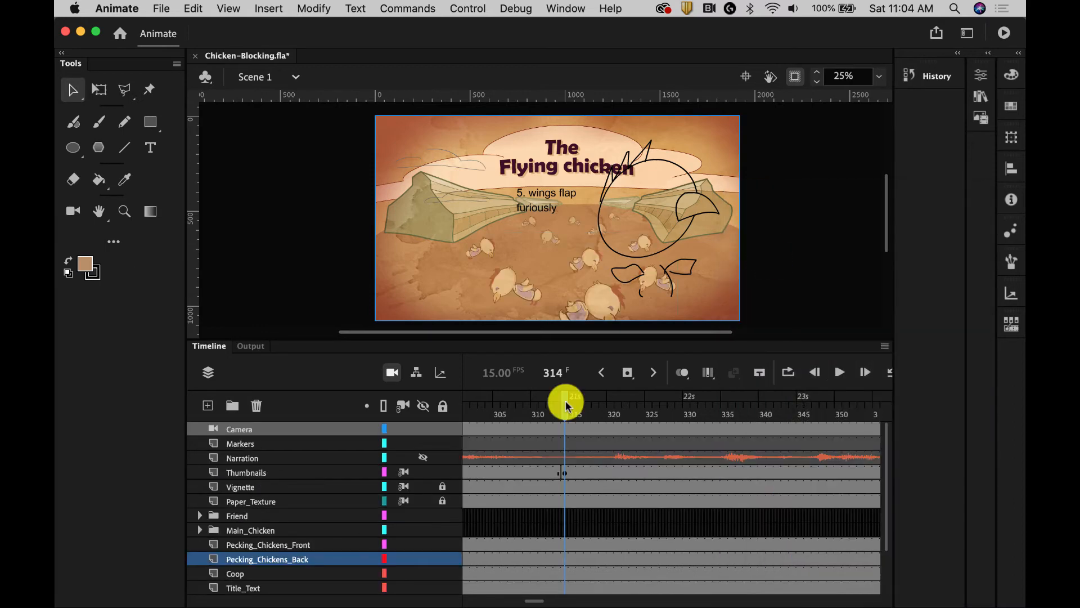
Step: Go to frame 144, where the standing chicken is revealed, and insert a keyframe on the Markers layer
{"action": "left_click_drag", "start_coordinate": [567, 405], "coordinate": [385, 405]}
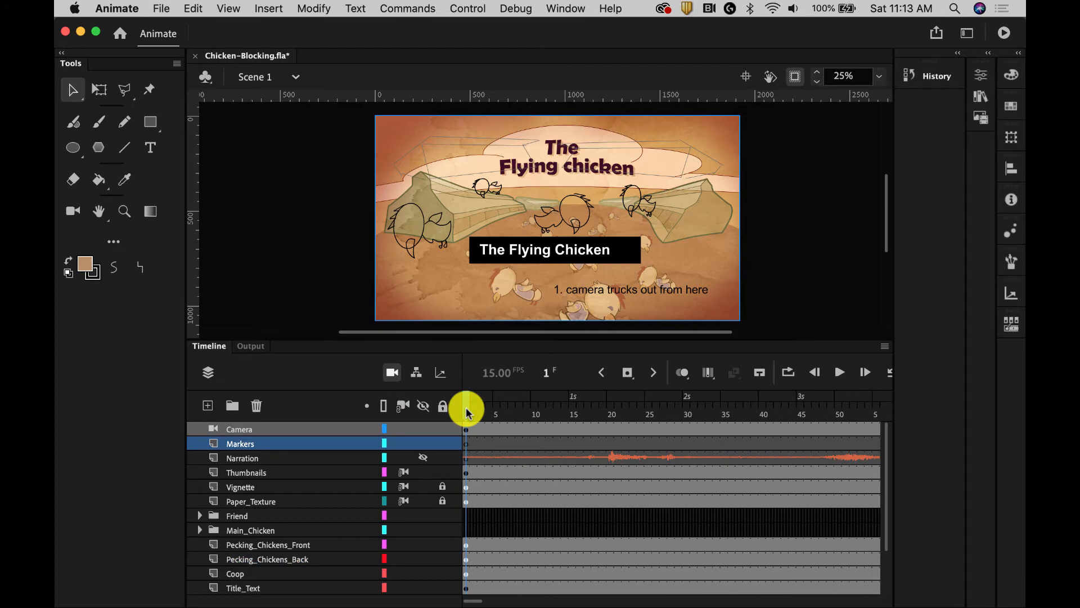
{"action": "left_click_drag", "start_coordinate": [467, 412], "coordinate": [716, 412]}
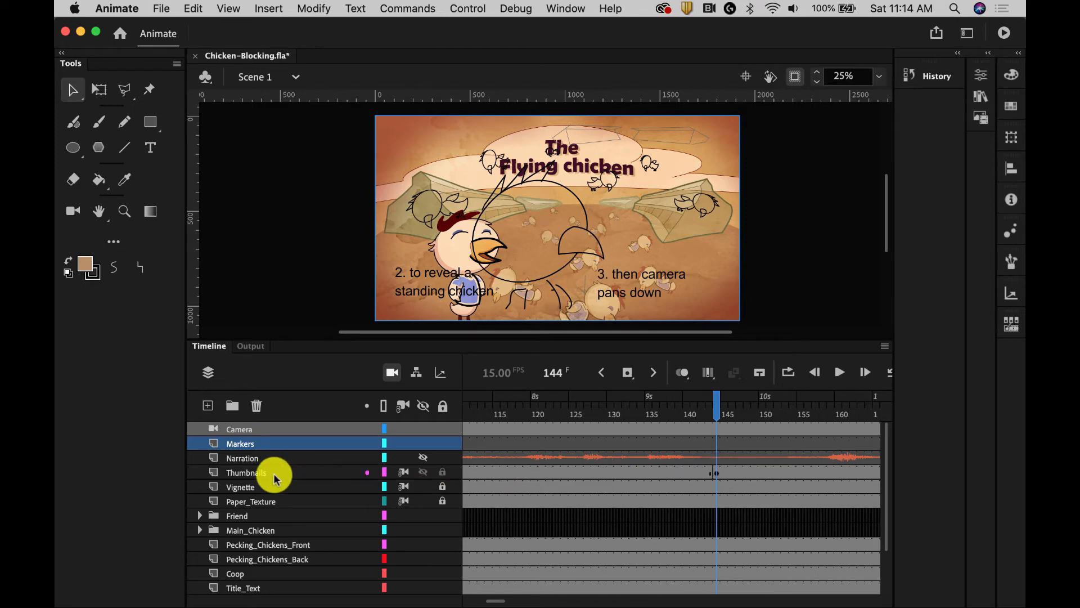
{"action": "right_click", "coordinate": [717, 444]}
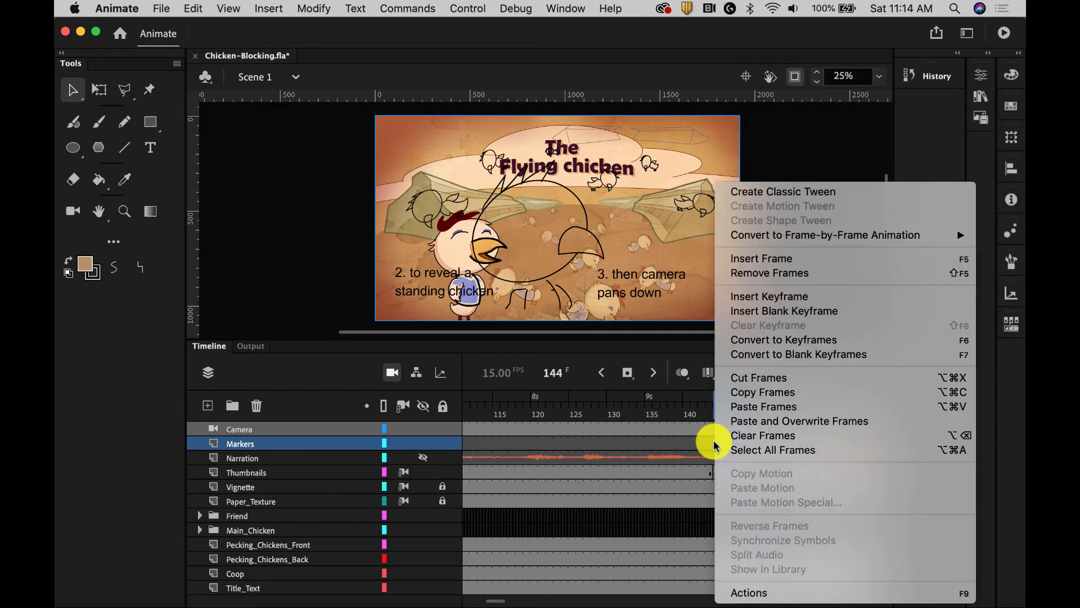
{"action": "left_click", "coordinate": [765, 297]}
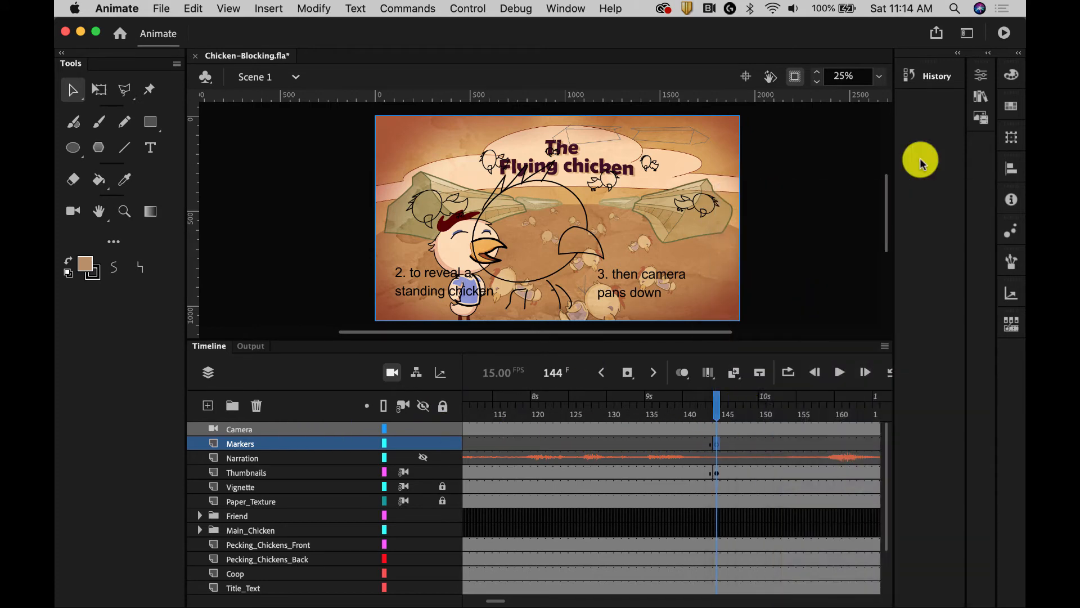
Step: Label the Markers keyframe at frame 144 "Close shot of Standing Chicken"
{"action": "left_click", "coordinate": [981, 74]}
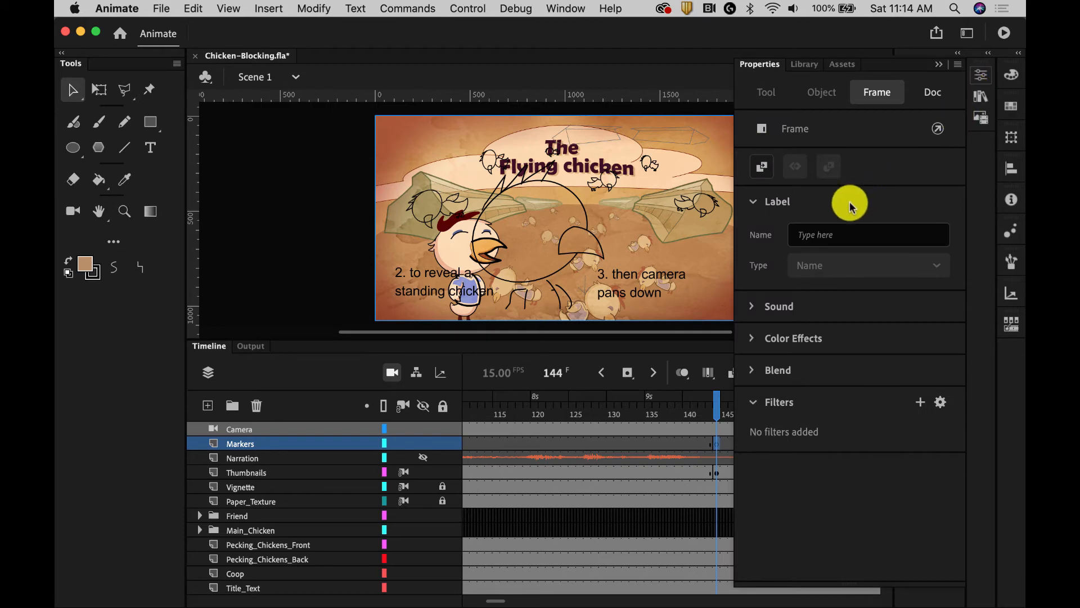
{"action": "left_click", "coordinate": [823, 236]}
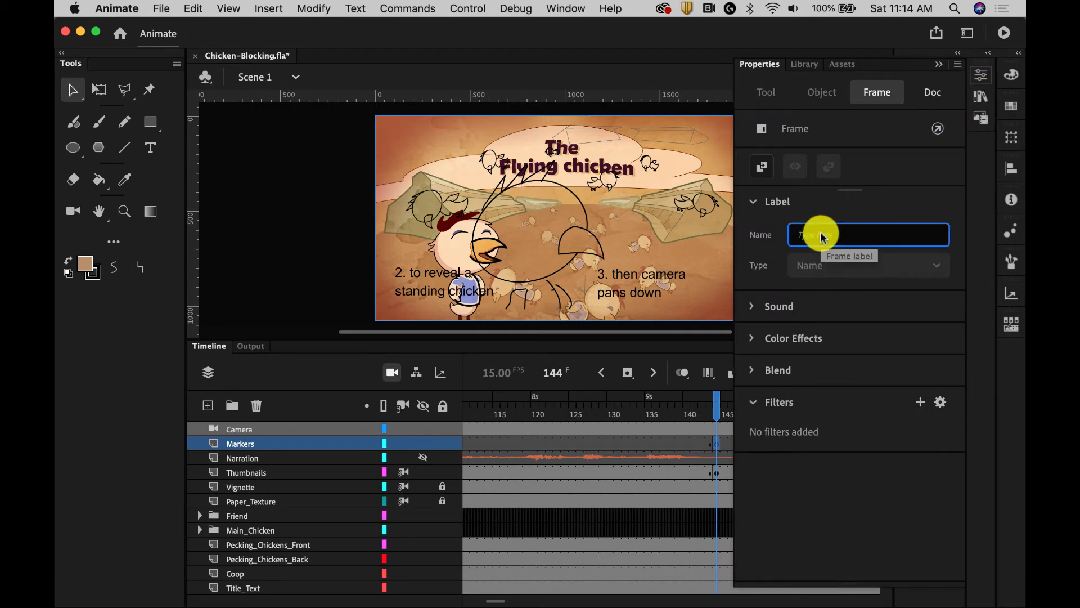
{"action": "type", "text": "Cl"}
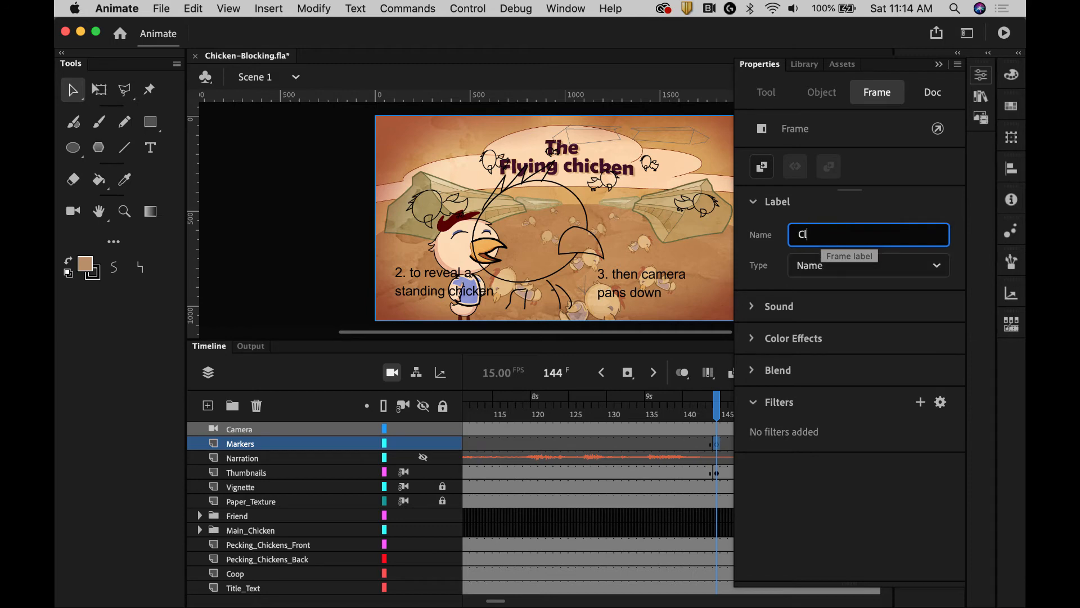
{"action": "type", "text": "ose shot o"}
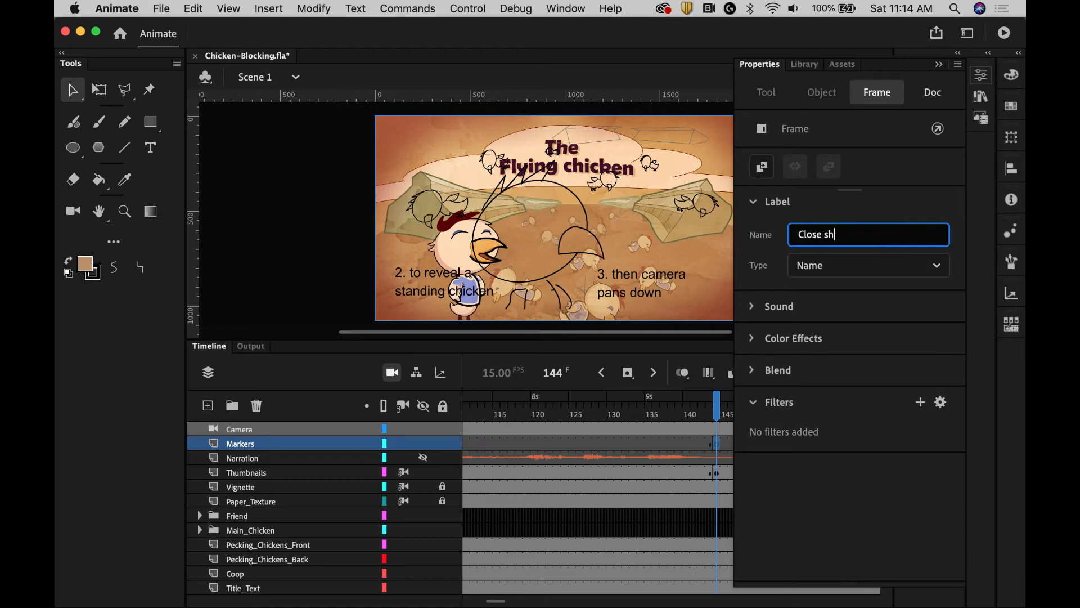
{"action": "type", "text": "f Standing Chicken"}
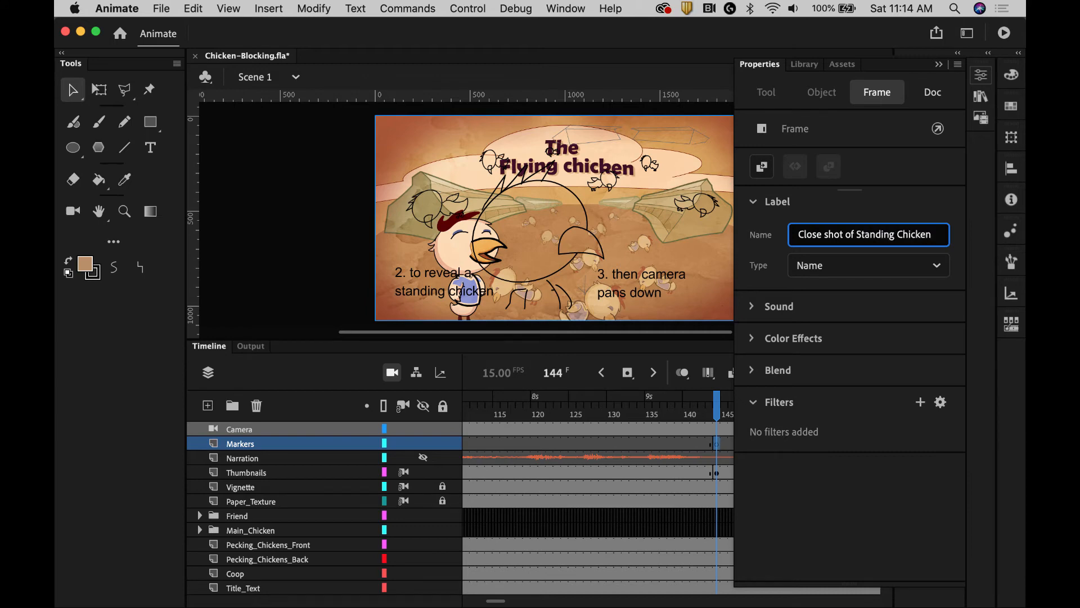
Step: Hide the Thumbnails layer, insert blank keyframes at frame 144 on Title_Text and Title_Cloud, and compare frames 143 and 144
{"action": "left_click", "coordinate": [426, 476]}
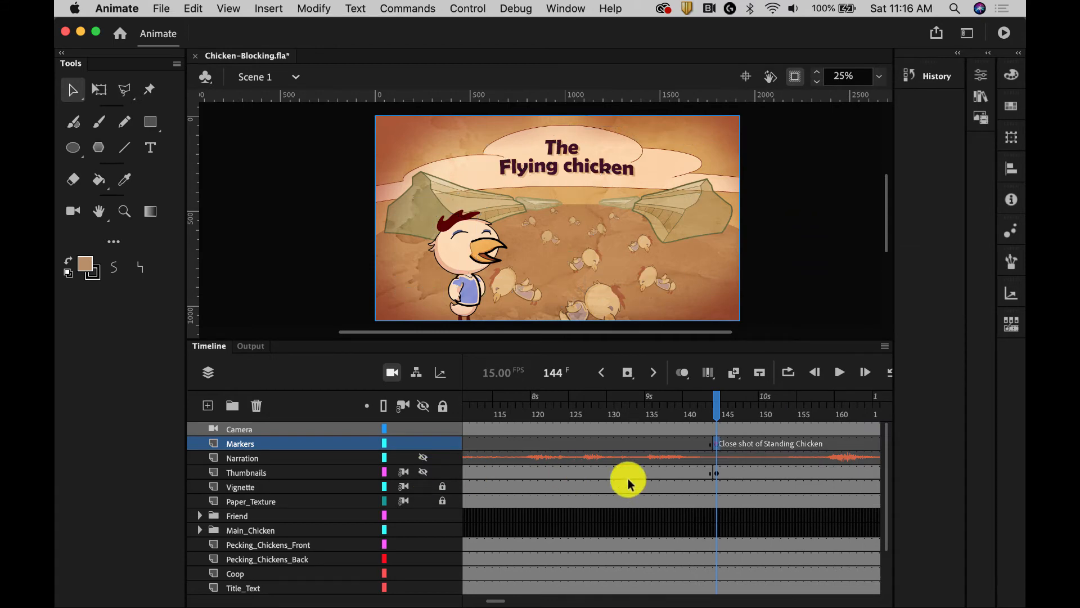
{"action": "scroll", "coordinate": [626, 519], "scroll_direction": "down", "scroll_amount": 4}
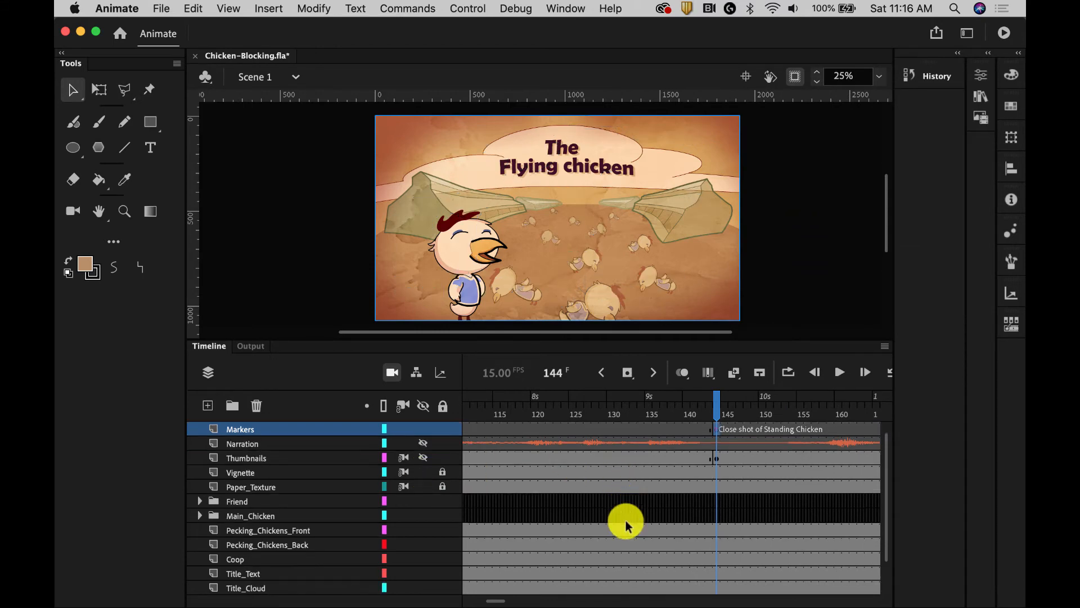
{"action": "left_click", "coordinate": [716, 529]}
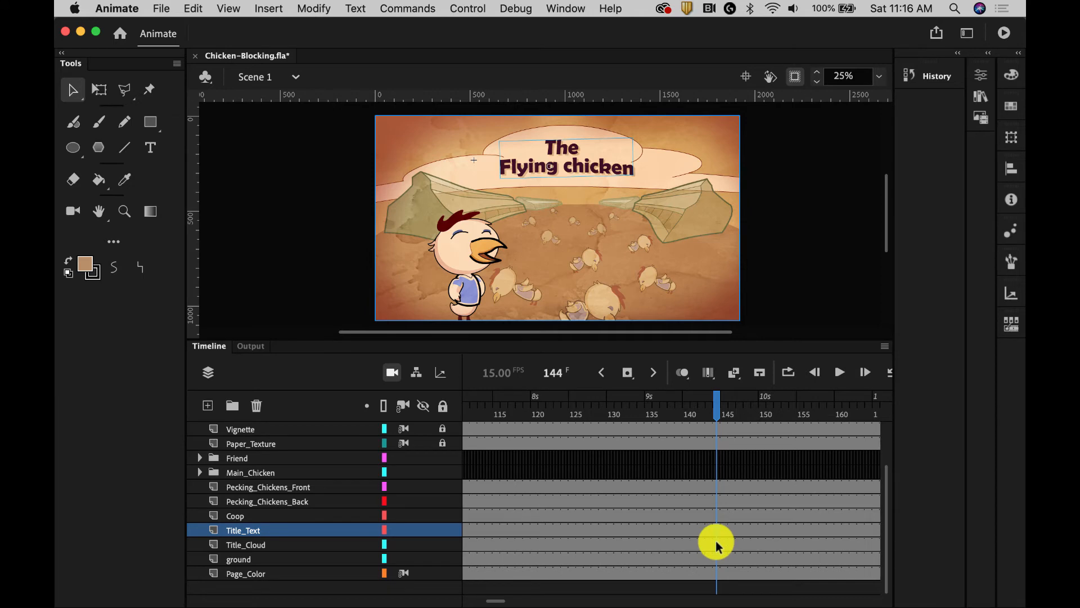
{"action": "left_click", "coordinate": [717, 544]}
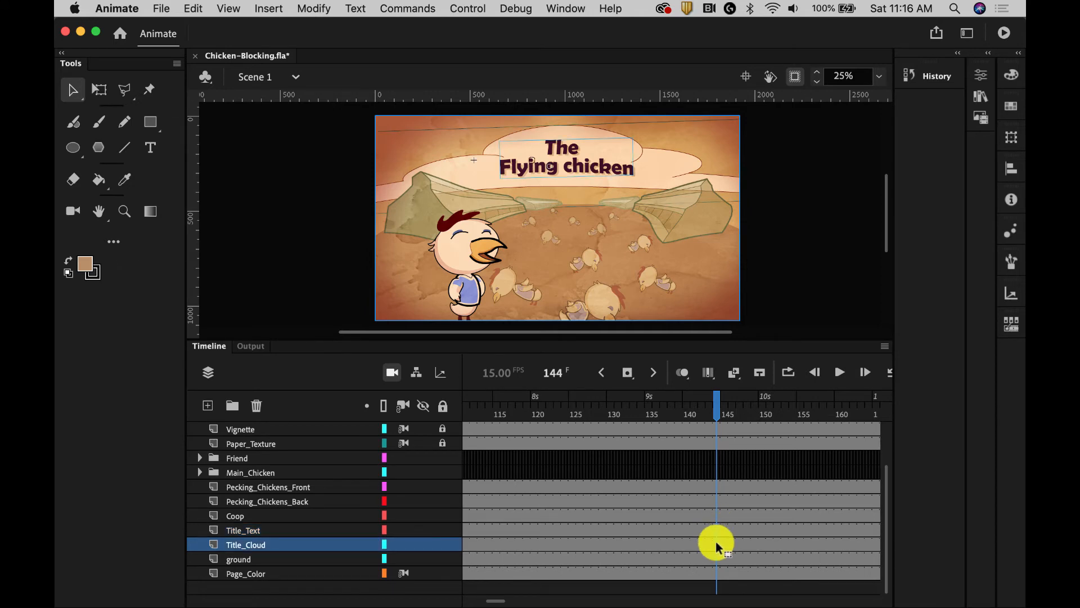
{"action": "right_click", "coordinate": [717, 543]}
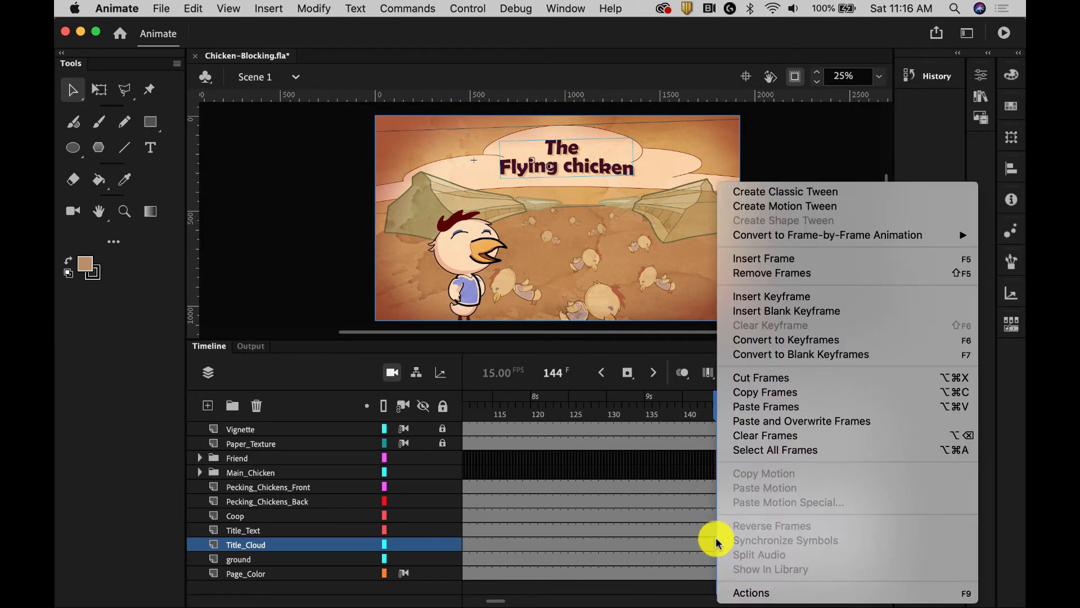
{"action": "left_click", "coordinate": [764, 311]}
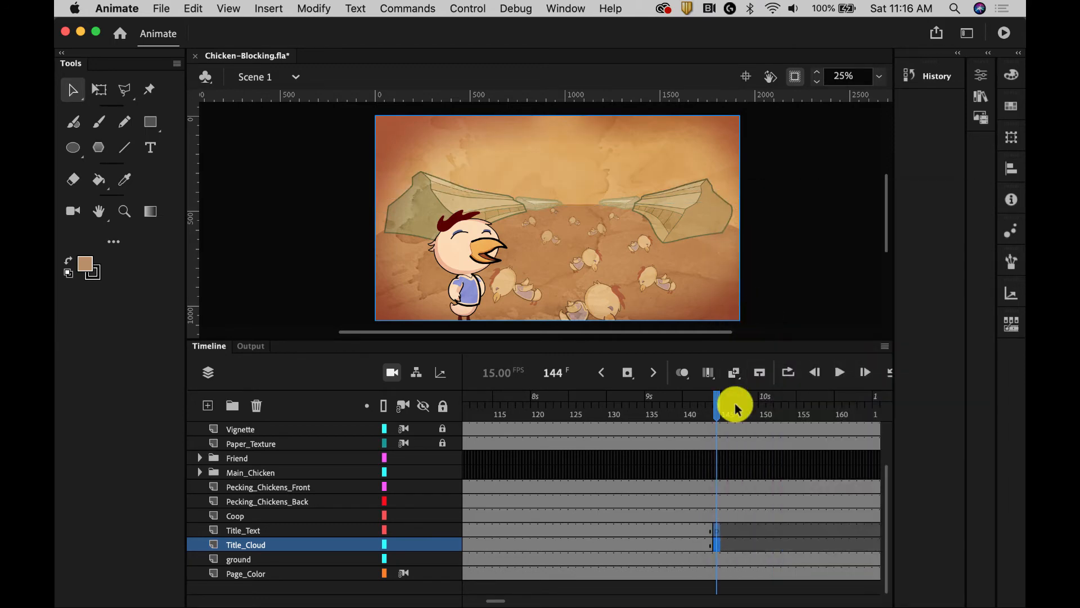
{"action": "left_click", "coordinate": [710, 412]}
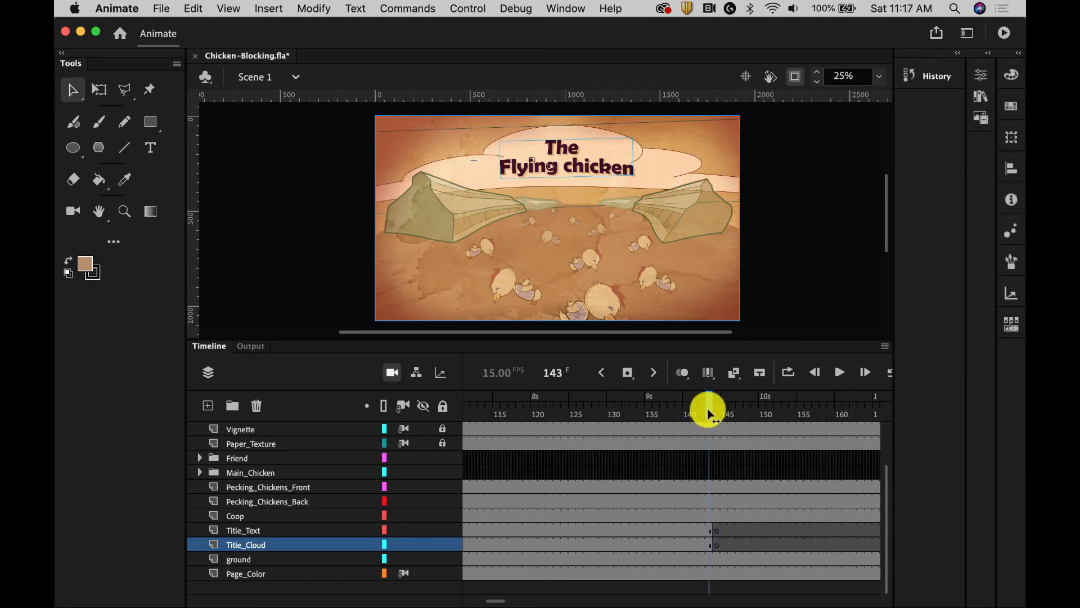
{"action": "left_click", "coordinate": [716, 414]}
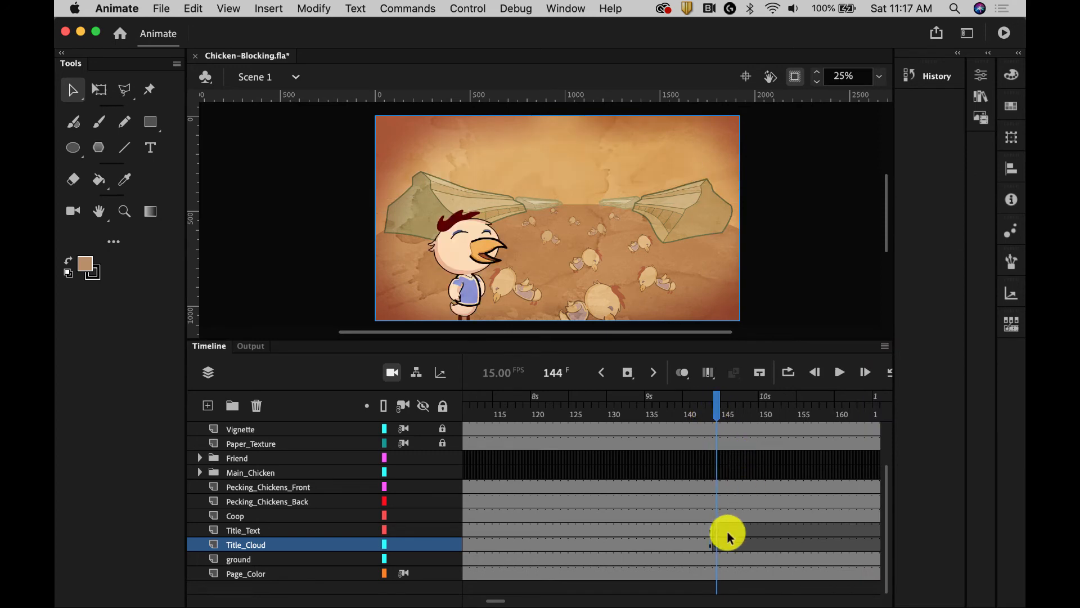
Step: Insert a keyframe on the Camera layer at frame 144
{"action": "scroll", "coordinate": [726, 529], "scroll_direction": "up", "scroll_amount": 4}
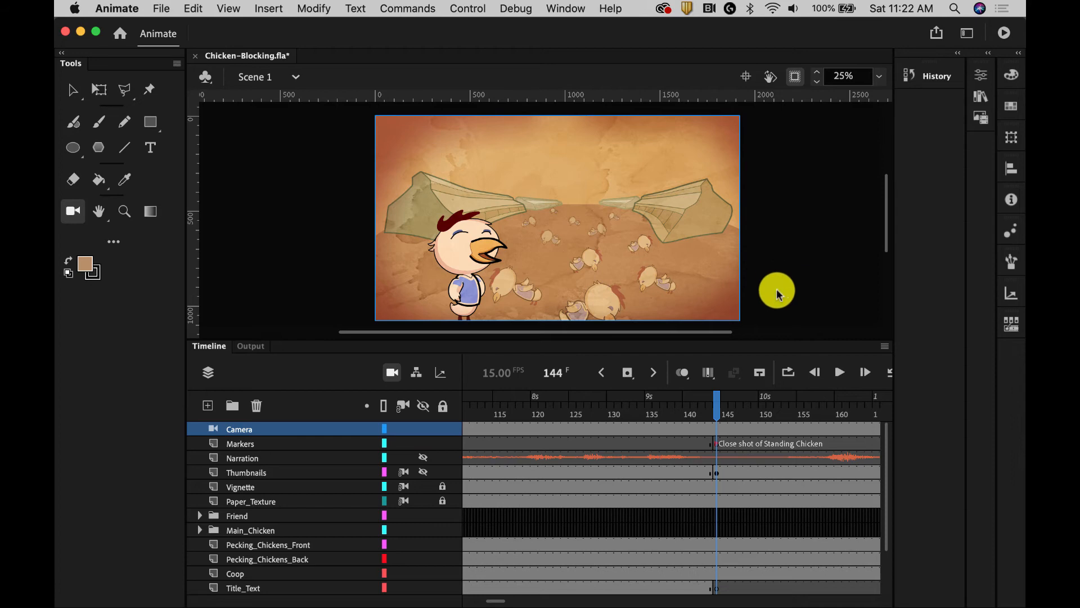
{"action": "right_click", "coordinate": [715, 430]}
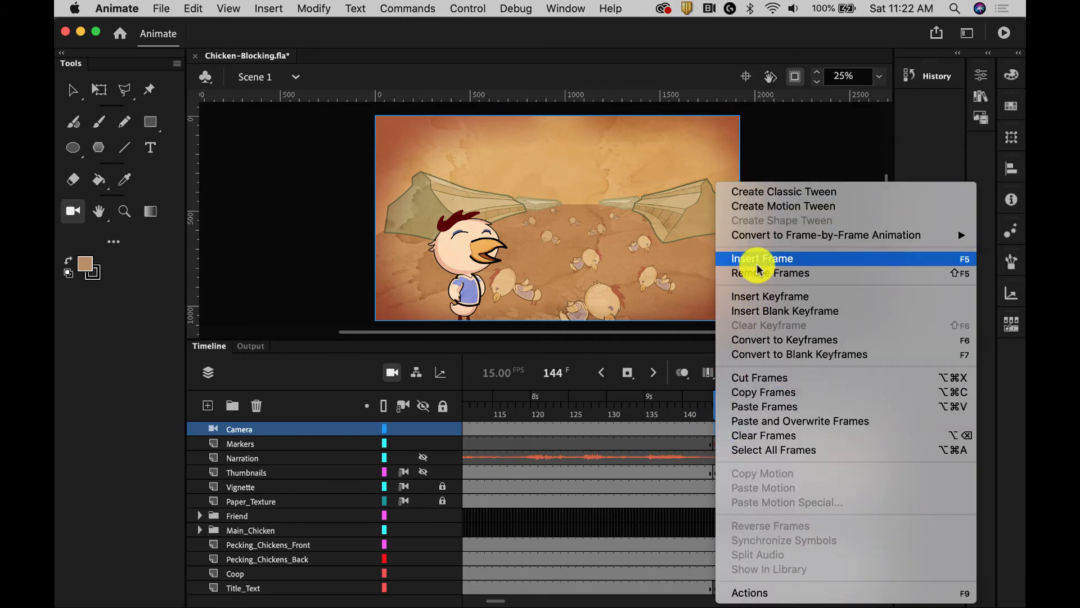
{"action": "left_click", "coordinate": [762, 298]}
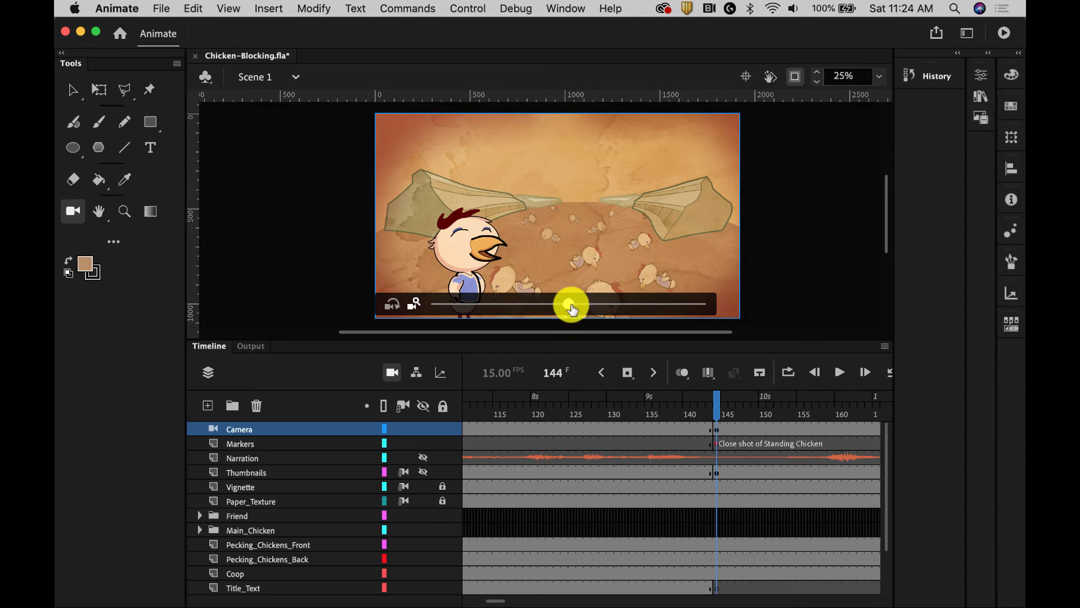
Step: Zoom the camera in at frame 144 and pan it so the larger standing chicken stays at the left of the shot
{"action": "left_click_drag", "start_coordinate": [569, 307], "coordinate": [632, 301]}
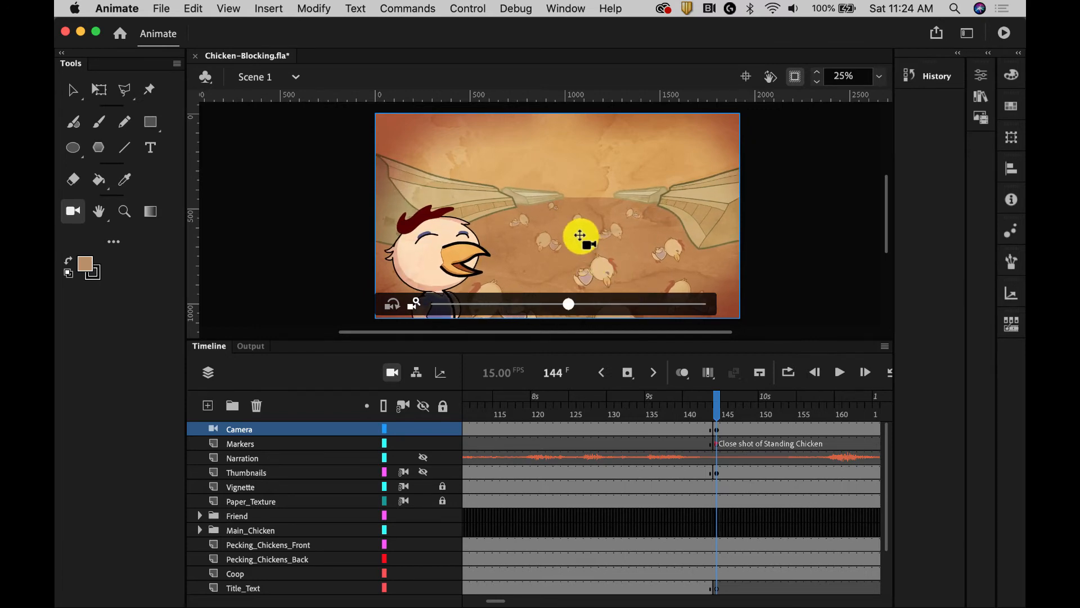
{"action": "left_click_drag", "start_coordinate": [580, 235], "coordinate": [580, 299]}
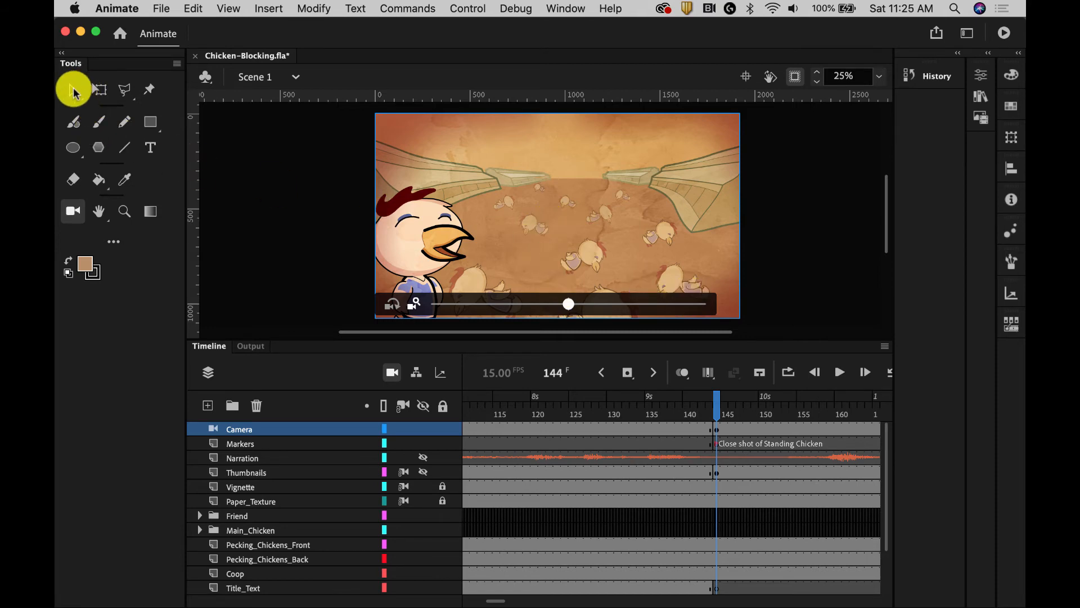
Step: Insert a keyframe at frame 144 on the Pecking_Chickens_Front layer
{"action": "left_click", "coordinate": [73, 91]}
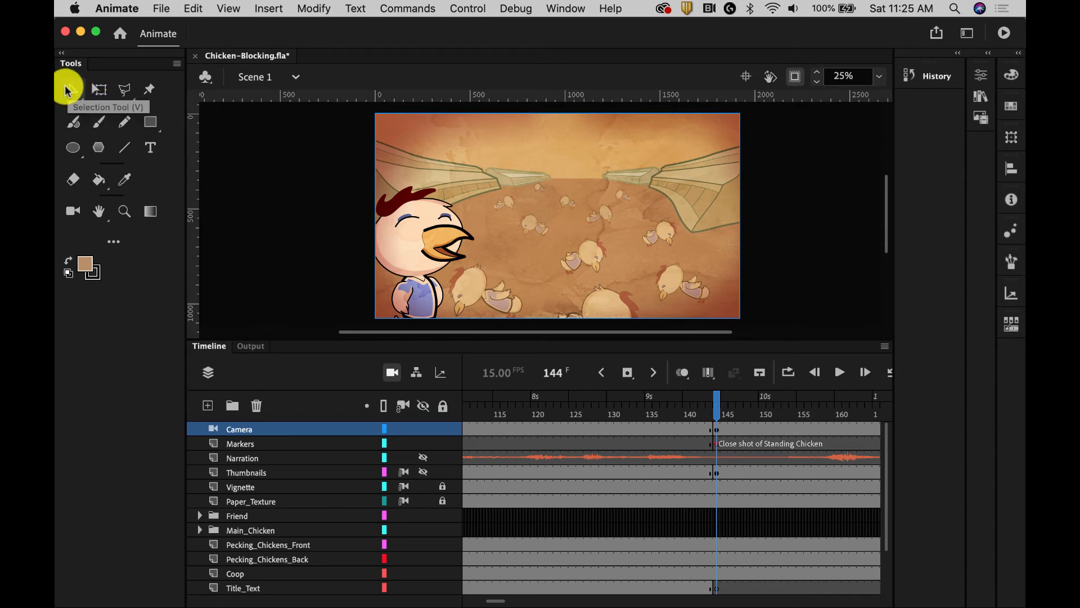
{"action": "left_click", "coordinate": [600, 299]}
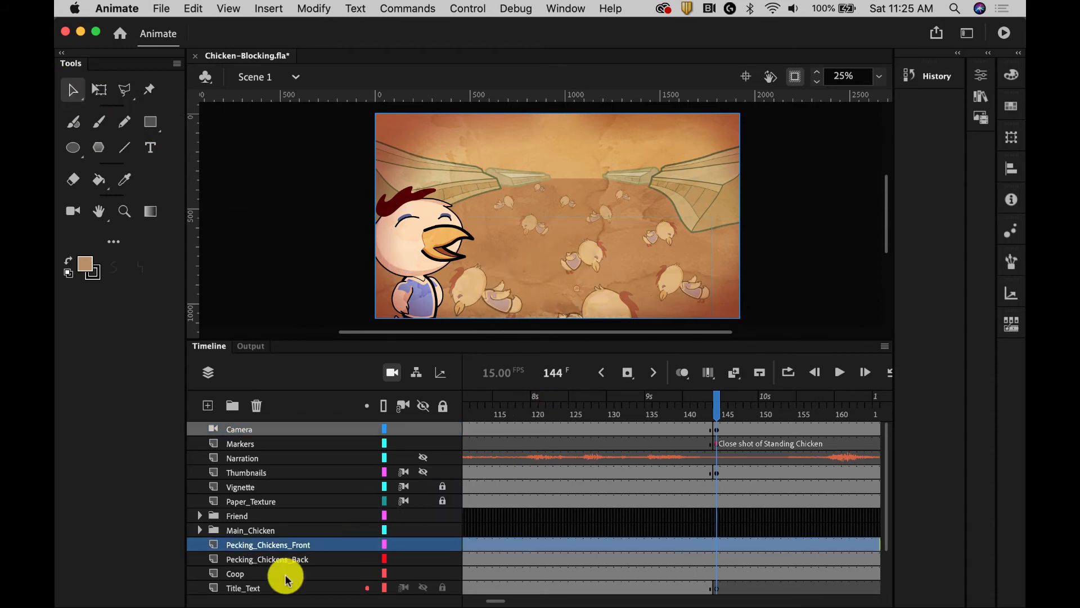
{"action": "right_click", "coordinate": [717, 543]}
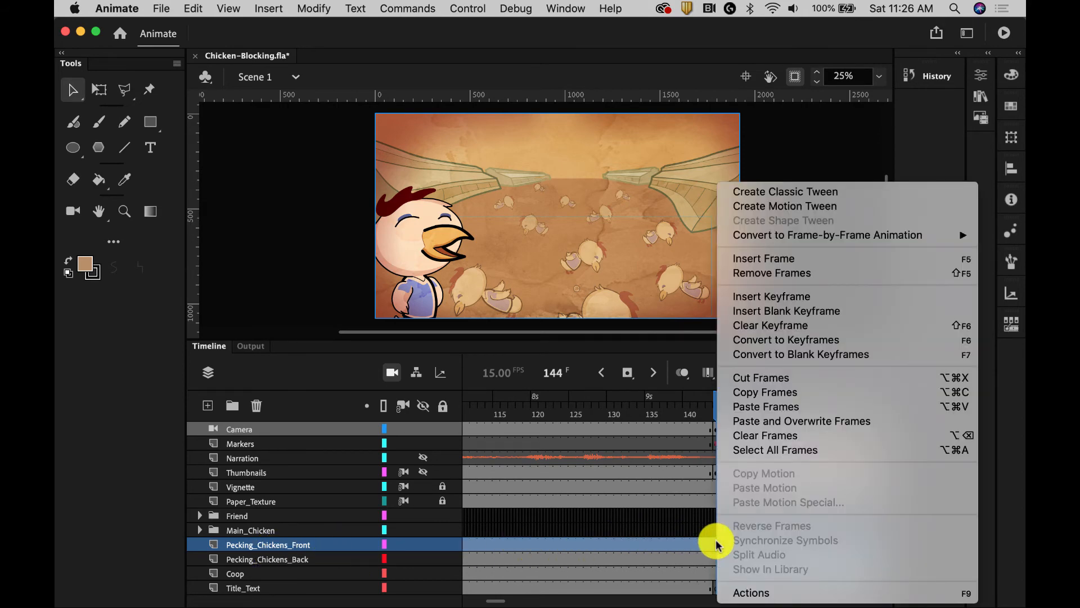
{"action": "left_click", "coordinate": [757, 296]}
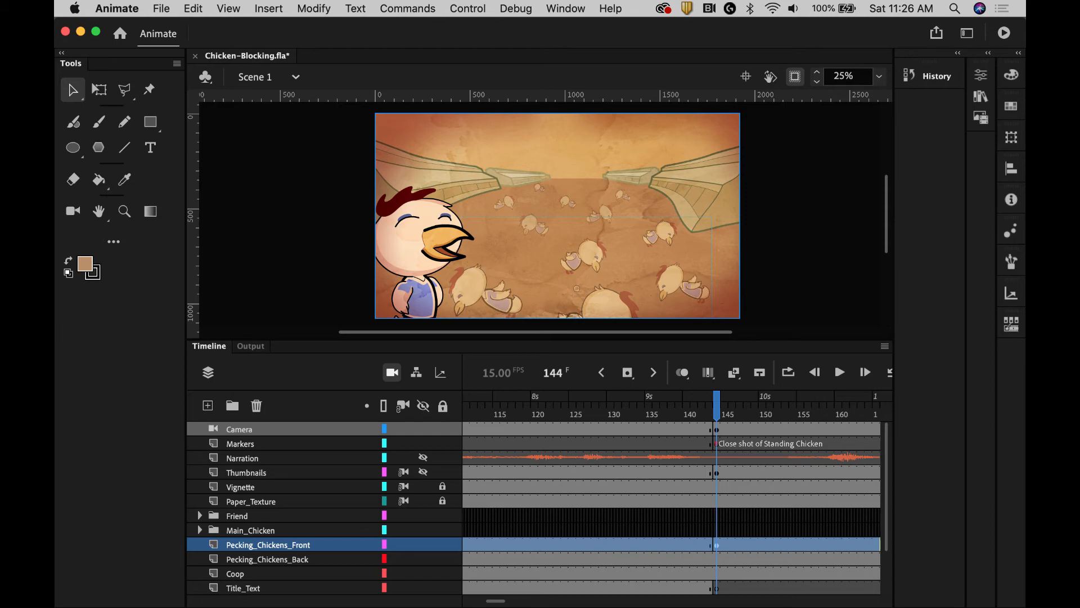
Step: Enlarge the front pecking chickens at frame 144 with Free Transform and move them down toward the bottom of the shot
{"action": "left_click", "coordinate": [99, 89]}
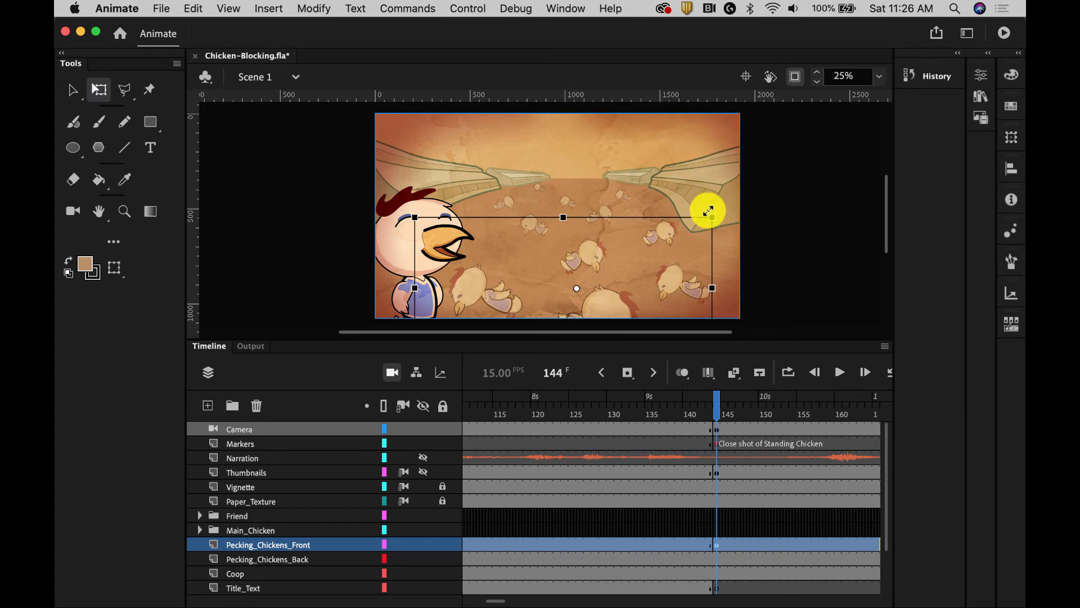
{"action": "left_click_drag", "start_coordinate": [711, 215], "coordinate": [728, 197]}
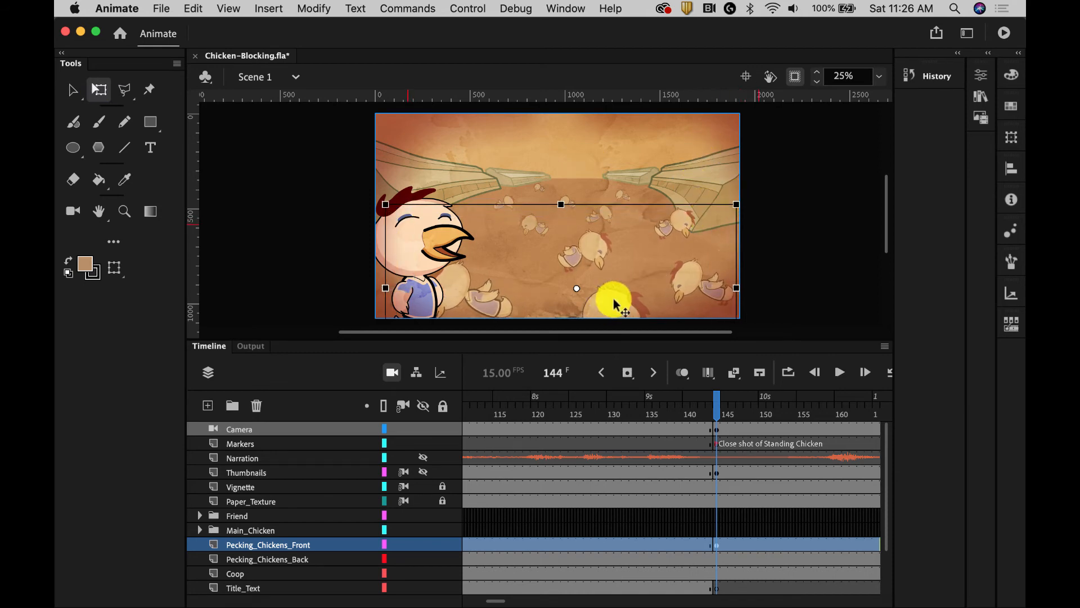
{"action": "left_click_drag", "start_coordinate": [615, 302], "coordinate": [617, 333]}
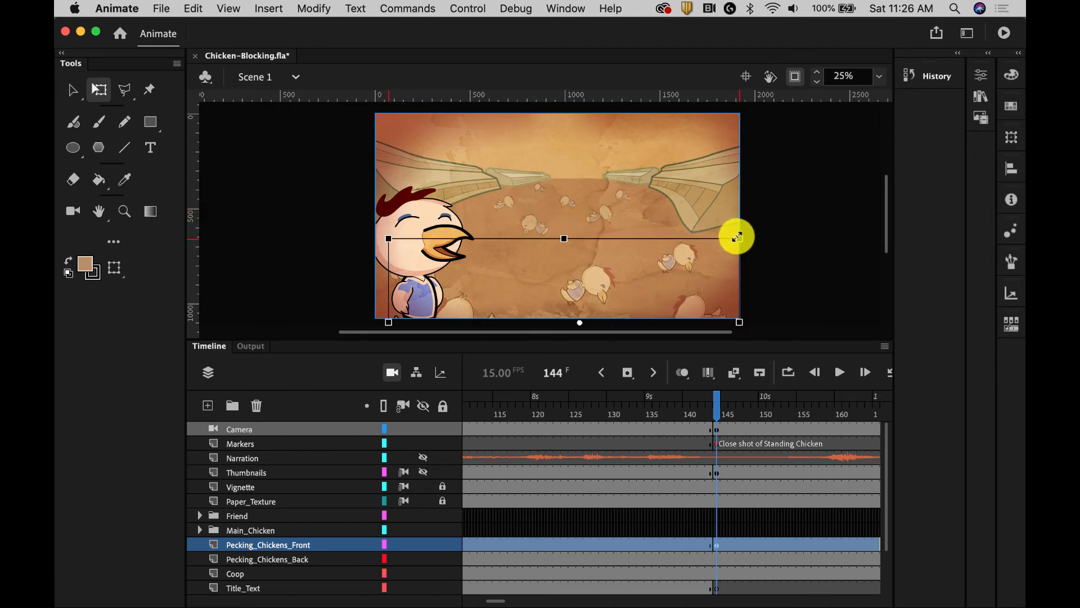
{"action": "left_click_drag", "start_coordinate": [737, 234], "coordinate": [748, 230]}
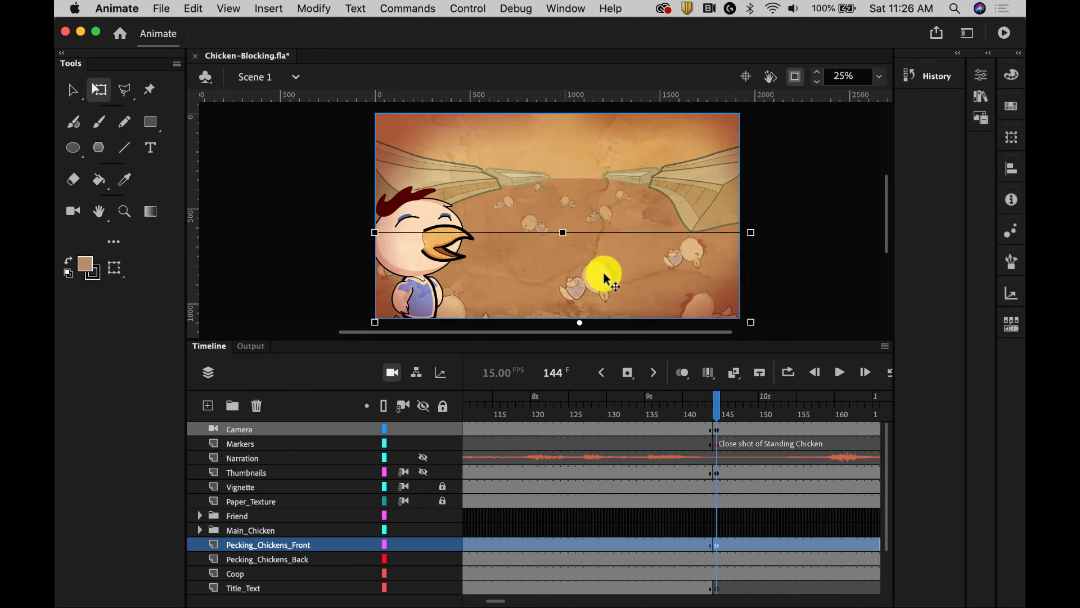
{"action": "left_click_drag", "start_coordinate": [603, 272], "coordinate": [609, 277]}
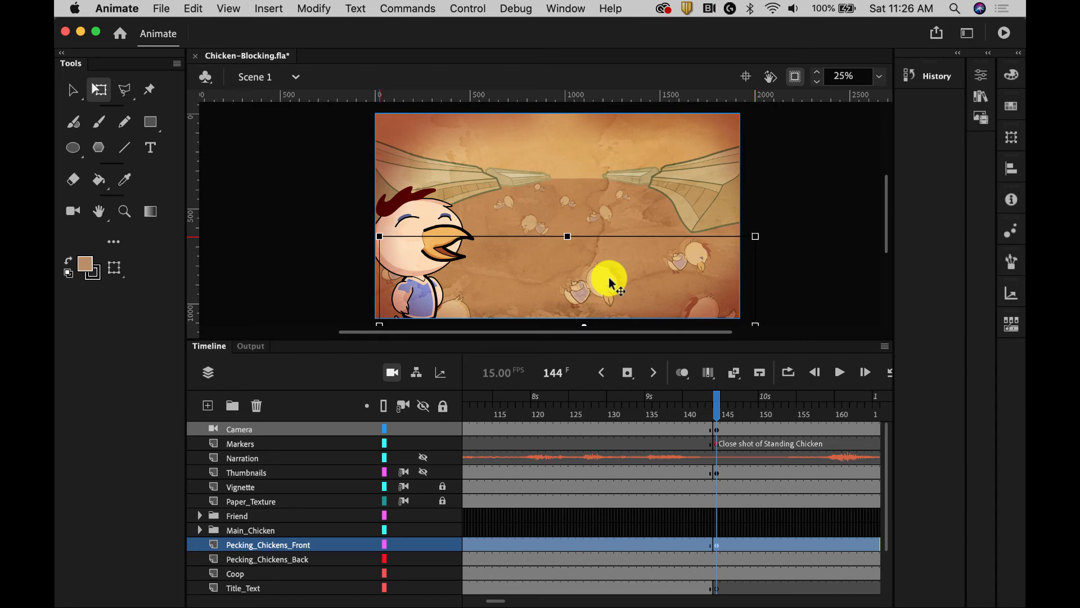
Step: Insert a keyframe at frame 144 on Pecking_Chickens_Back and scale those chickens up slightly, extending them downward
{"action": "left_click", "coordinate": [612, 211]}
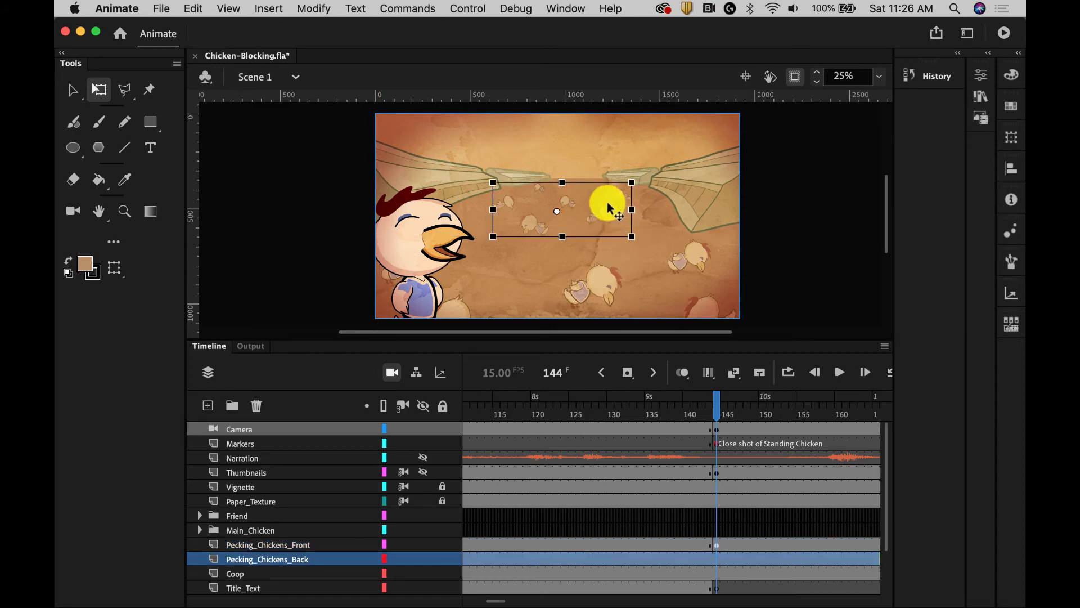
{"action": "left_click", "coordinate": [708, 556]}
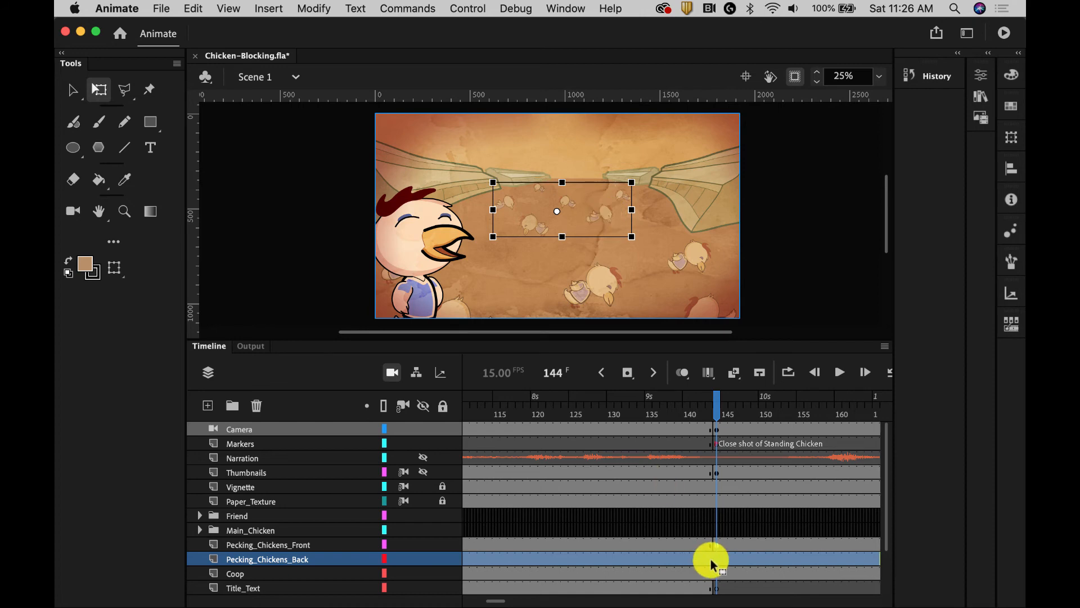
{"action": "right_click", "coordinate": [717, 557]}
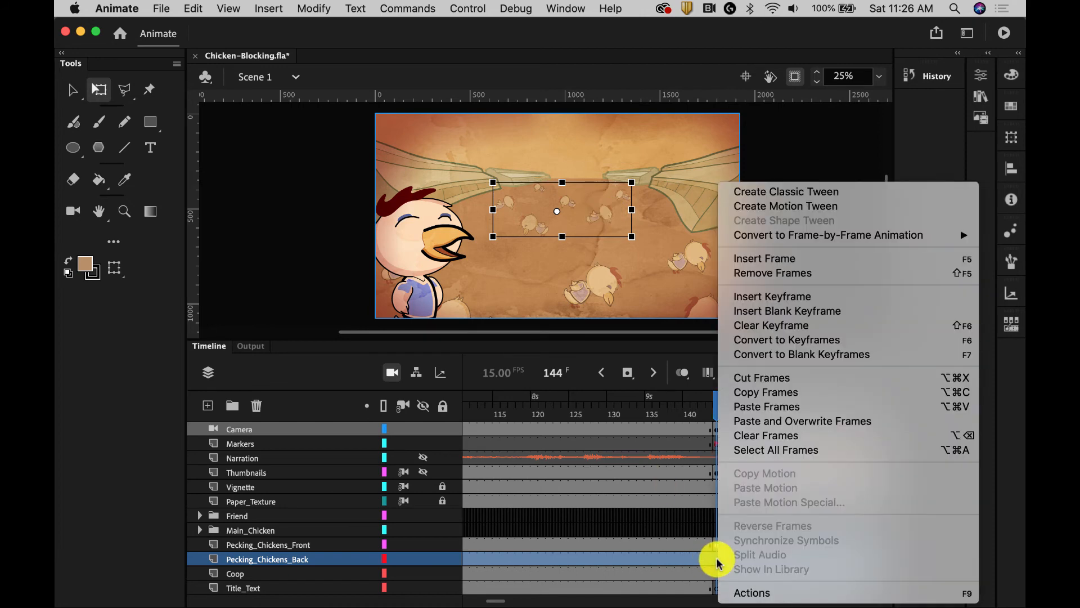
{"action": "left_click", "coordinate": [756, 296]}
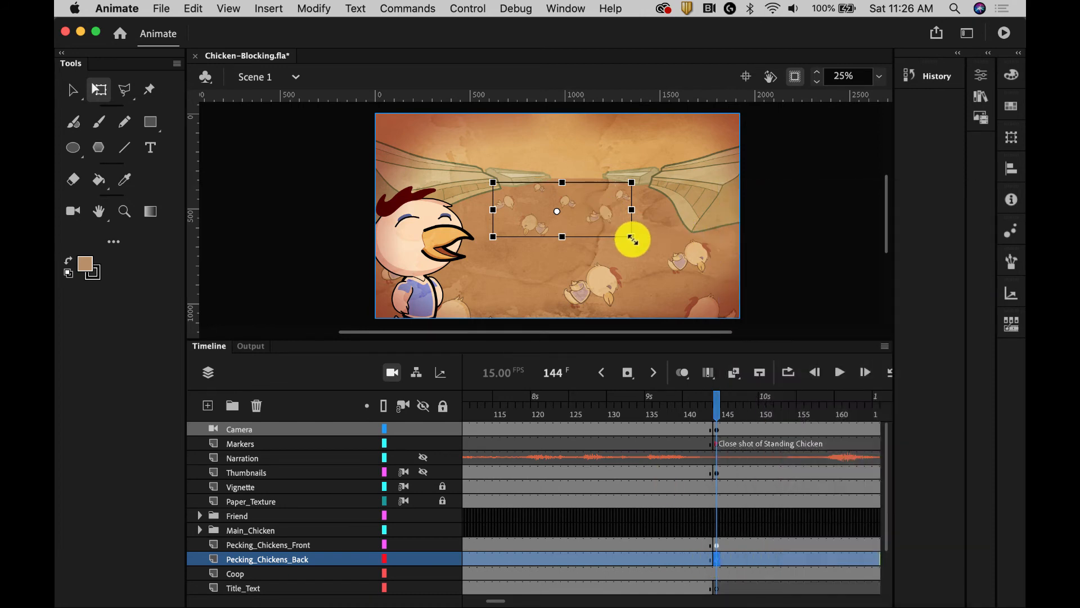
{"action": "mouse_move", "coordinate": [632, 239]}
{"action": "left_mouse_down"}
{"action": "mouse_move", "coordinate": [609, 218]}
{"action": "mouse_move", "coordinate": [640, 254]}
{"action": "left_mouse_up"}
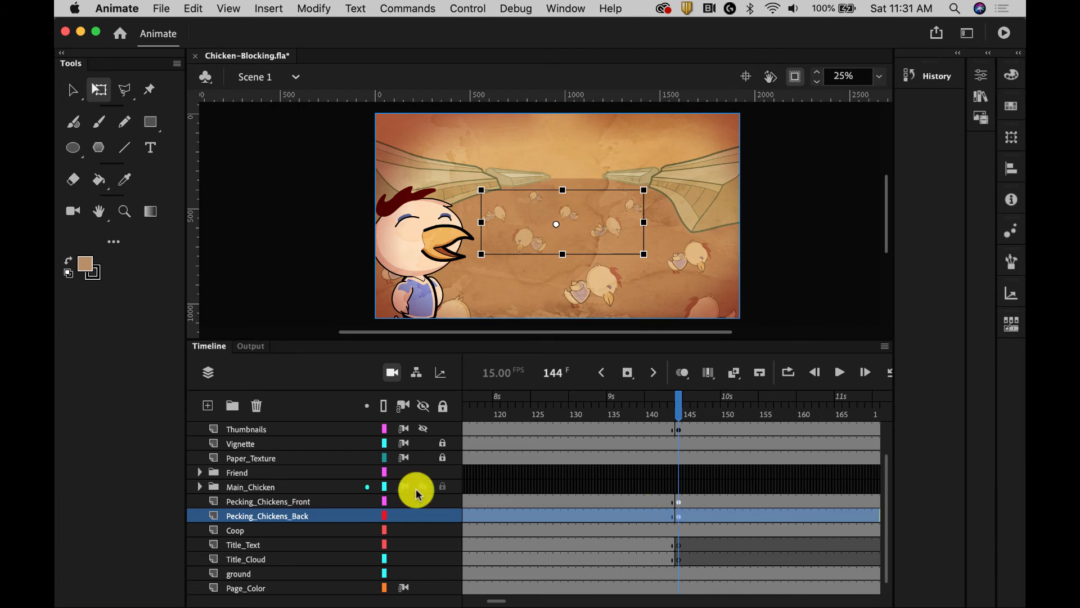
Step: Expand the Main_Chicken folder, select all its parts at frame 144, then enlarge the chicken and move it further into the shot
{"action": "left_click", "coordinate": [200, 486]}
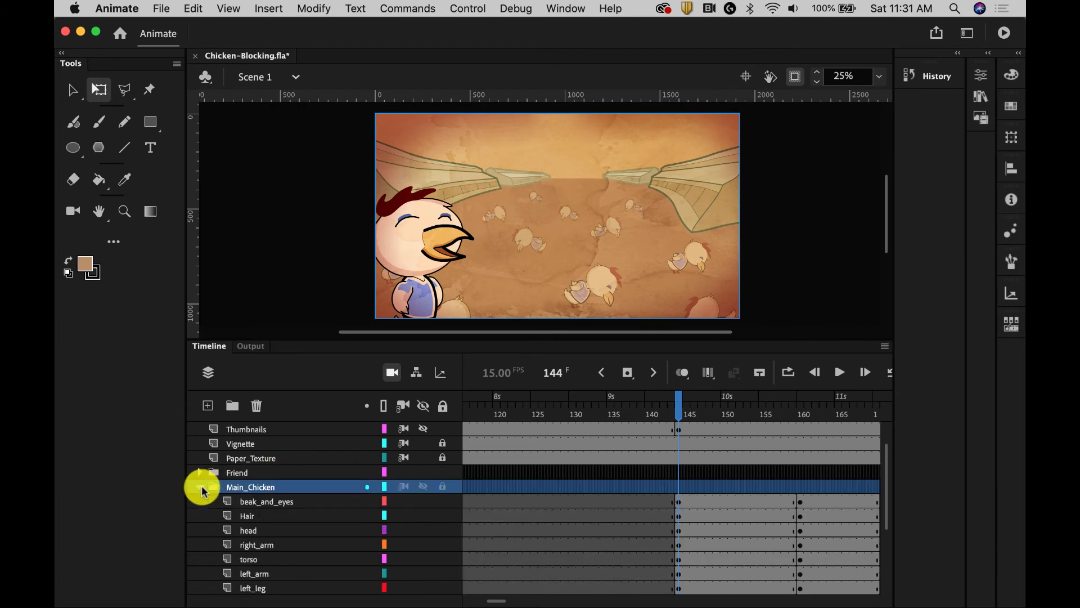
{"action": "scroll", "coordinate": [314, 490], "scroll_direction": "down", "scroll_amount": 2}
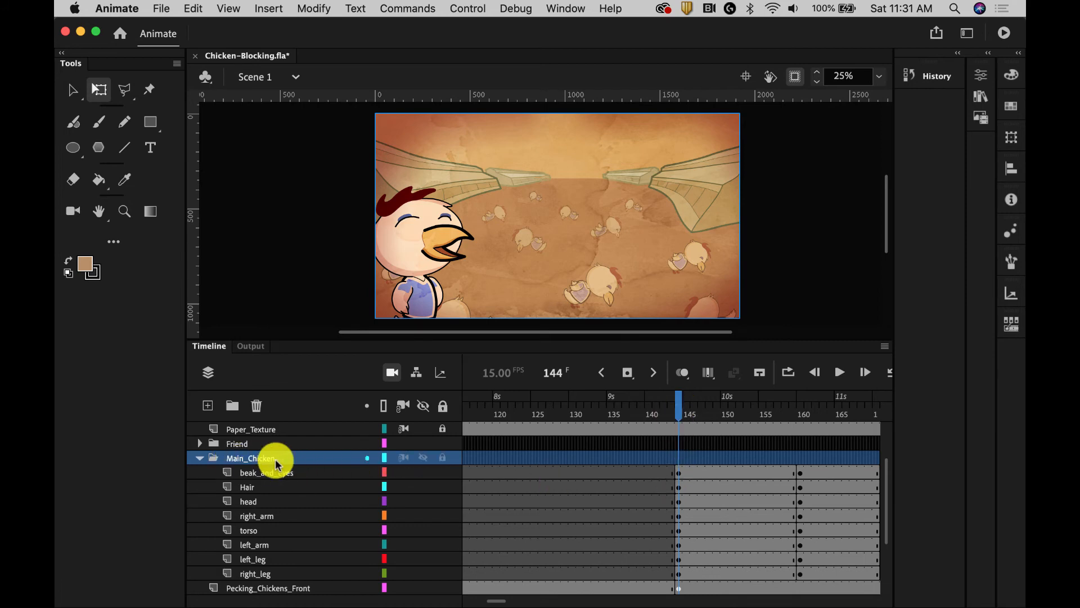
{"action": "left_click", "coordinate": [679, 472]}
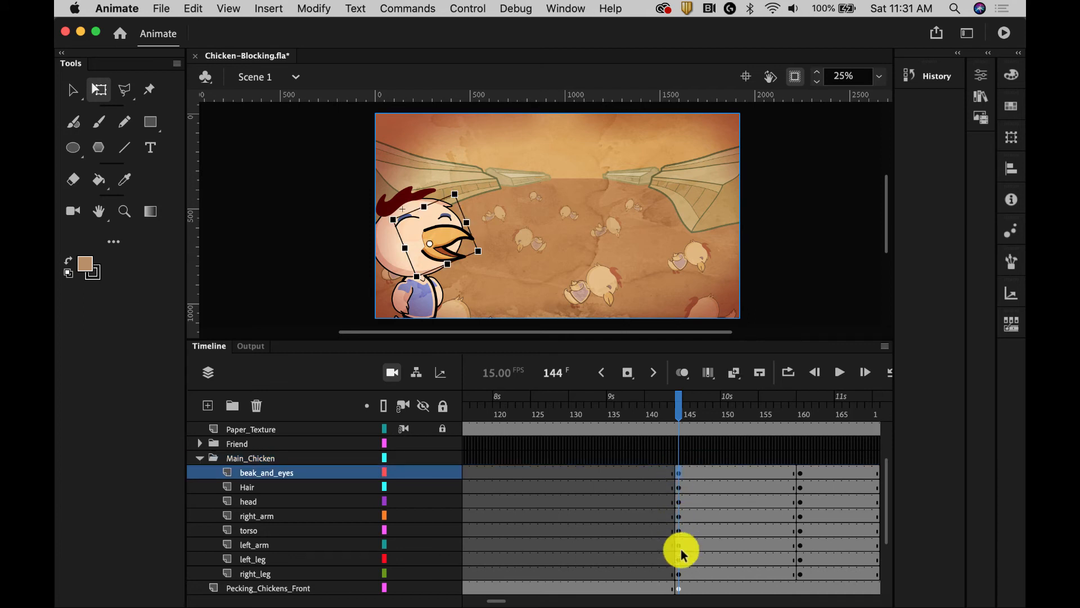
{"action": "left_click", "coordinate": [679, 574]}
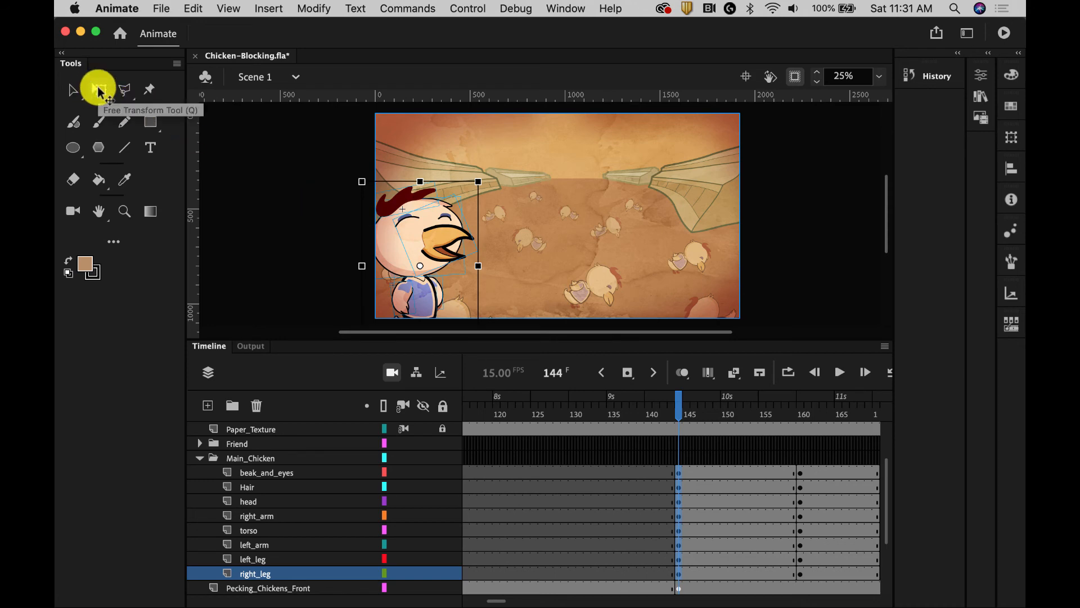
{"action": "left_click_drag", "start_coordinate": [478, 182], "coordinate": [522, 159]}
{"action": "left_click_drag", "start_coordinate": [434, 212], "coordinate": [458, 227]}
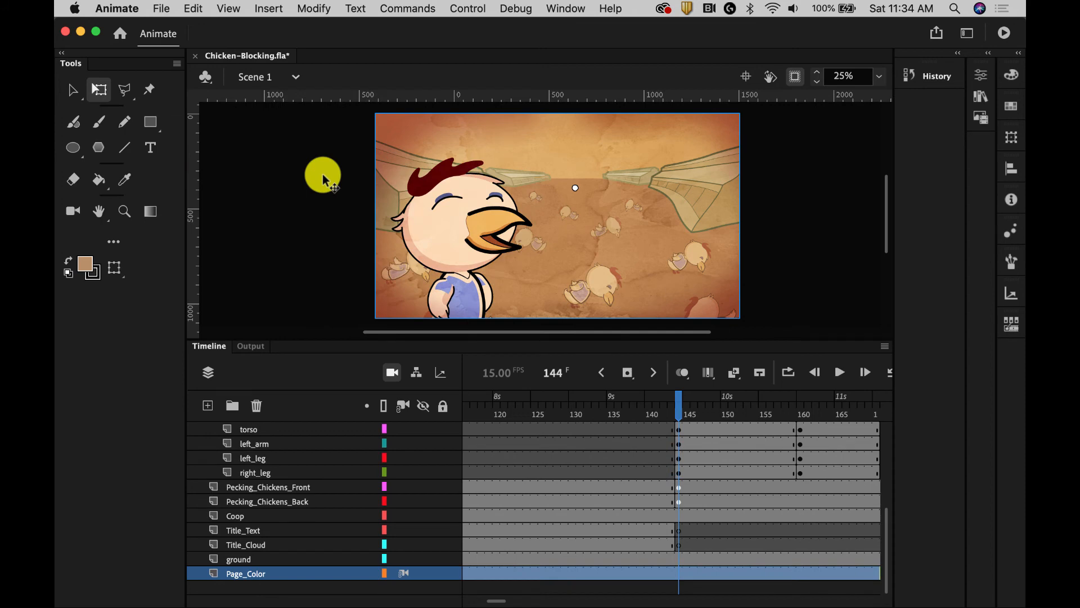
Step: Lock all layers and unlock only the Main_Chicken folder with its body part layers
{"action": "left_click", "coordinate": [443, 406]}
{"action": "scroll", "coordinate": [434, 441], "scroll_direction": "up", "scroll_amount": 5}
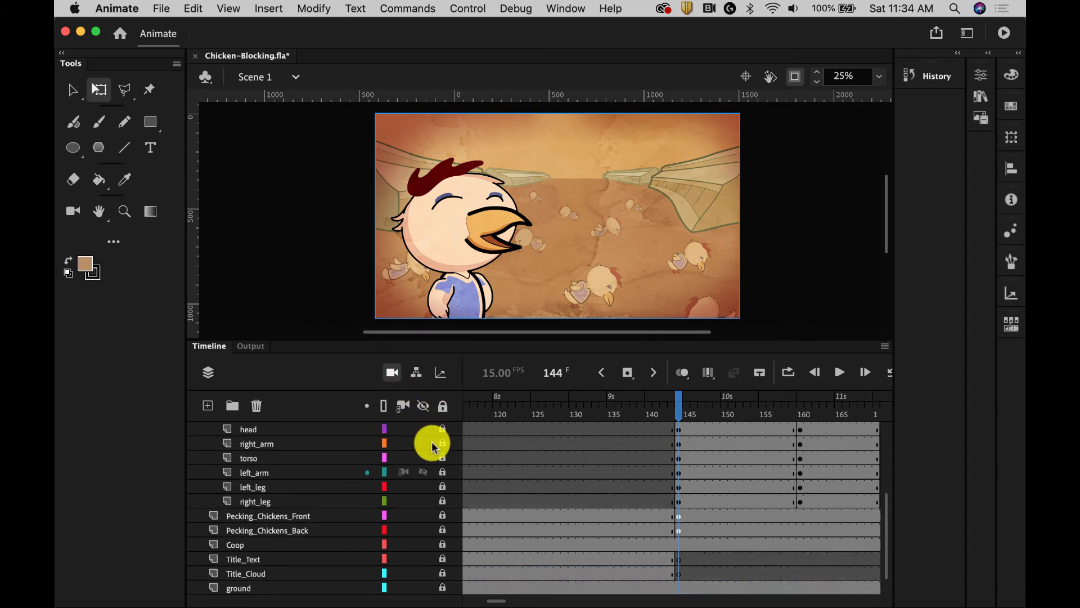
{"action": "left_click", "coordinate": [434, 445]}
{"action": "left_click", "coordinate": [443, 429]}
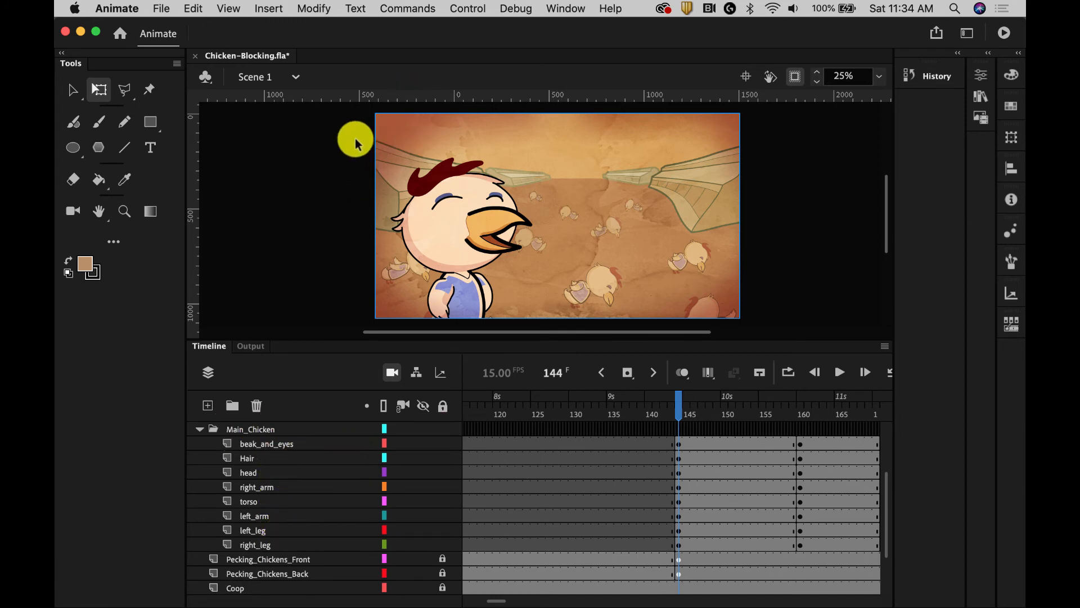
Step: Select the main chicken's head, hair, beak and eyes, set their pivot at the neck, and tilt them slightly clockwise
{"action": "left_click_drag", "start_coordinate": [356, 143], "coordinate": [545, 251]}
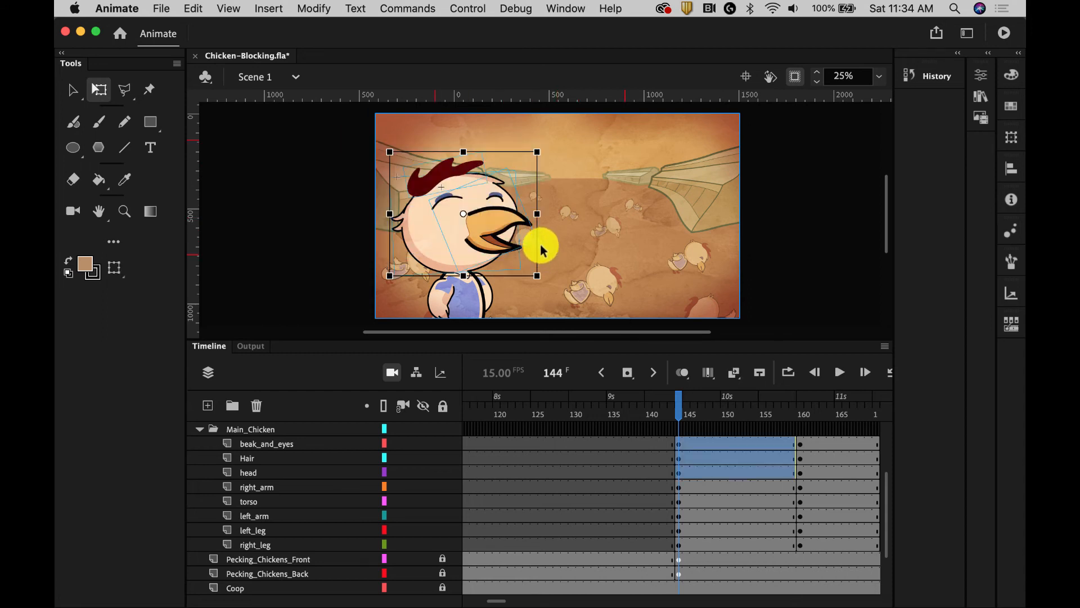
{"action": "left_click_drag", "start_coordinate": [465, 215], "coordinate": [464, 261]}
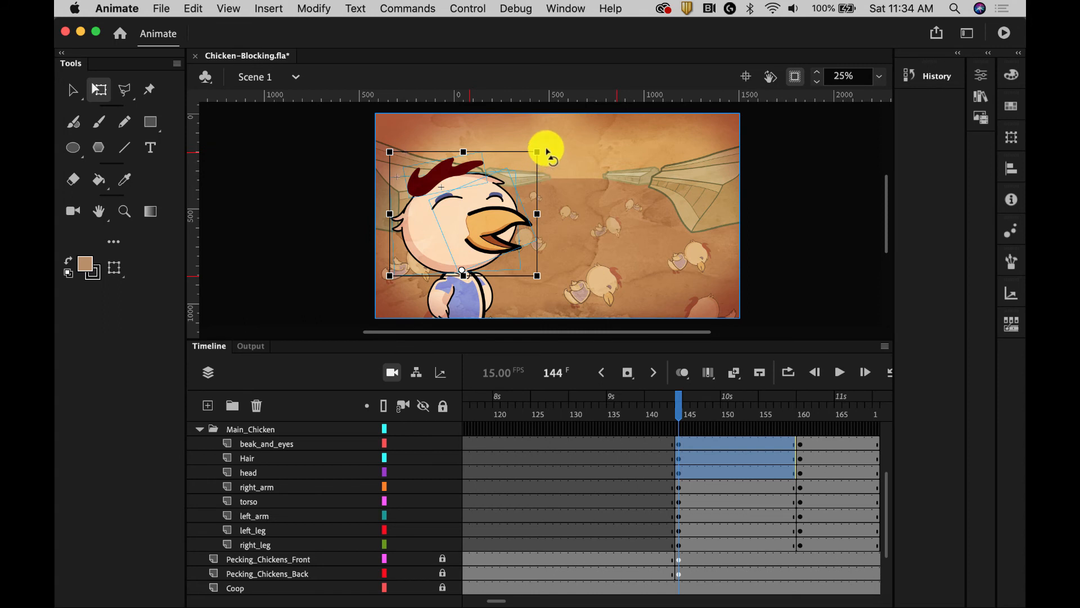
{"action": "left_click_drag", "start_coordinate": [545, 149], "coordinate": [562, 157]}
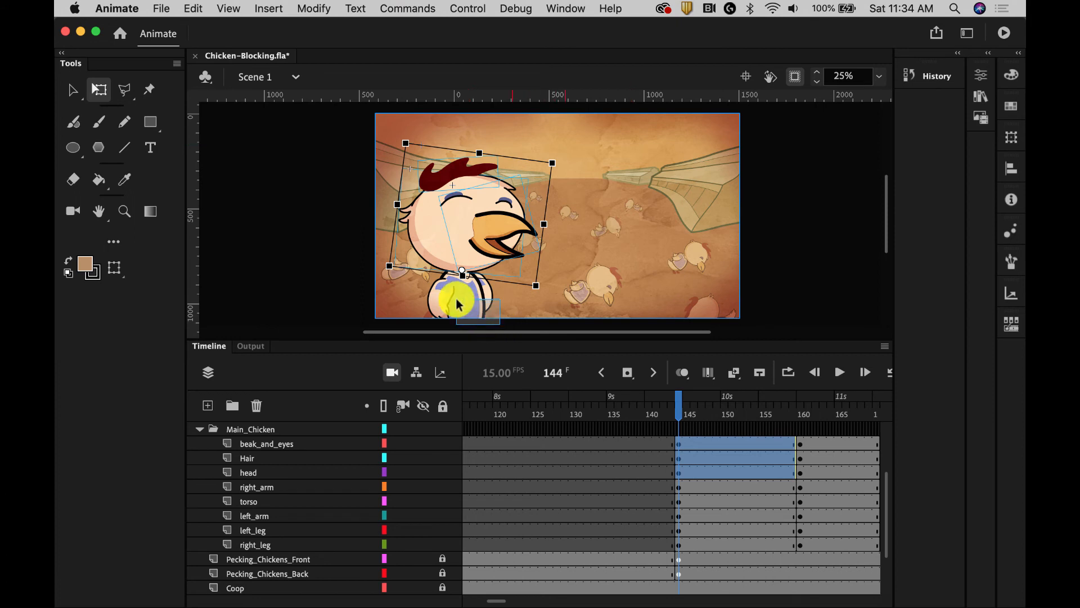
Step: Select the main chicken's torso, arms and legs, and rotate them counterclockwise about a pivot at the neck
{"action": "left_click", "coordinate": [428, 293], "text": "shift"}
{"action": "left_click_drag", "start_coordinate": [426, 288], "coordinate": [426, 289]}
{"action": "scroll", "coordinate": [551, 288], "scroll_direction": "down", "scroll_amount": 3}
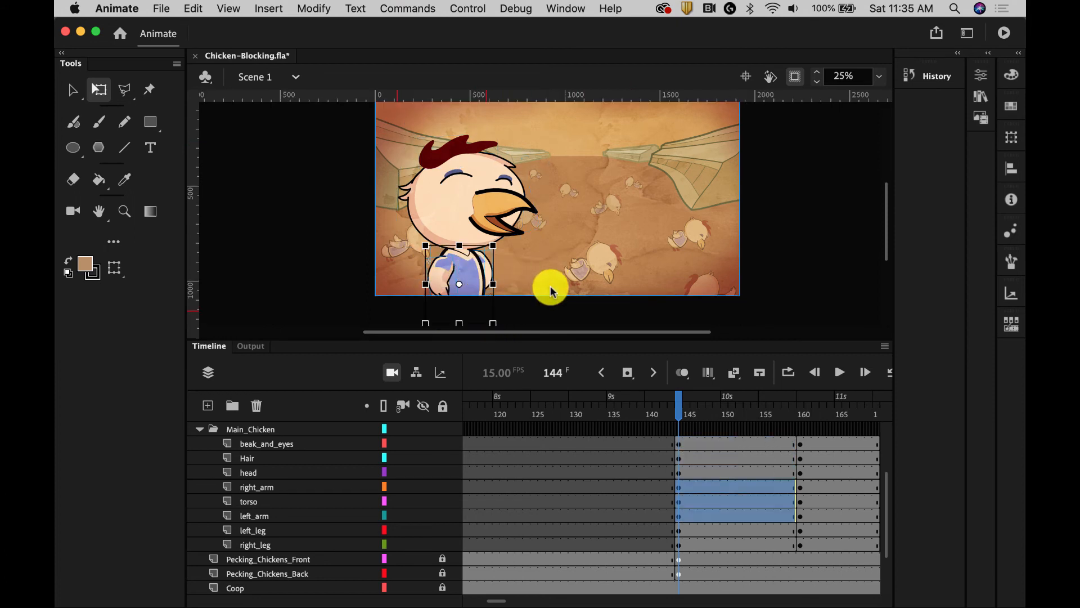
{"action": "left_click_drag", "start_coordinate": [514, 309], "coordinate": [403, 214]}
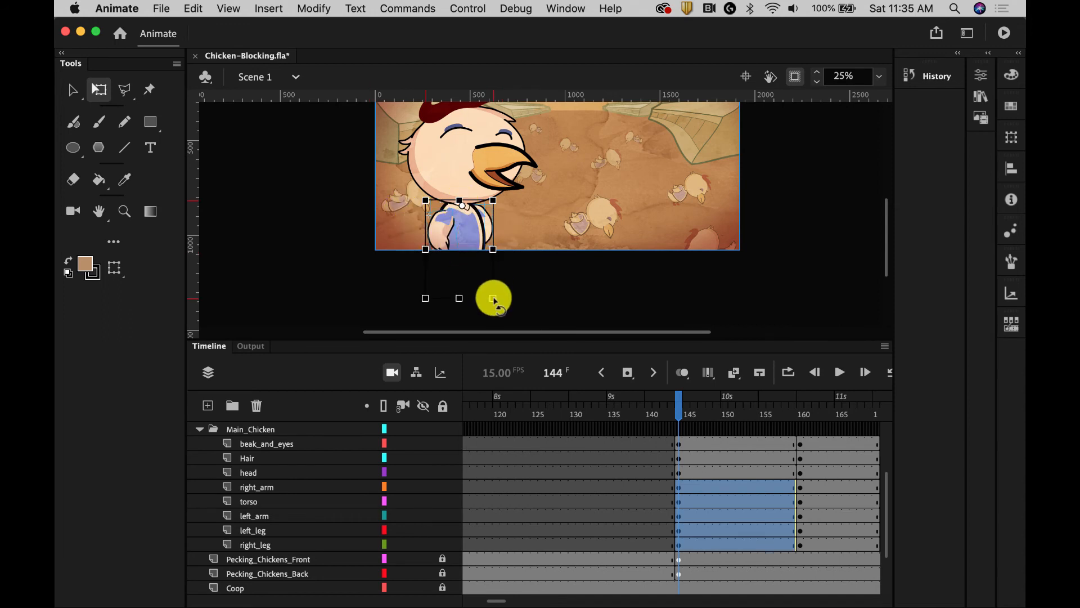
{"action": "left_click_drag", "start_coordinate": [496, 305], "coordinate": [535, 298]}
{"action": "left_click", "coordinate": [580, 311]}
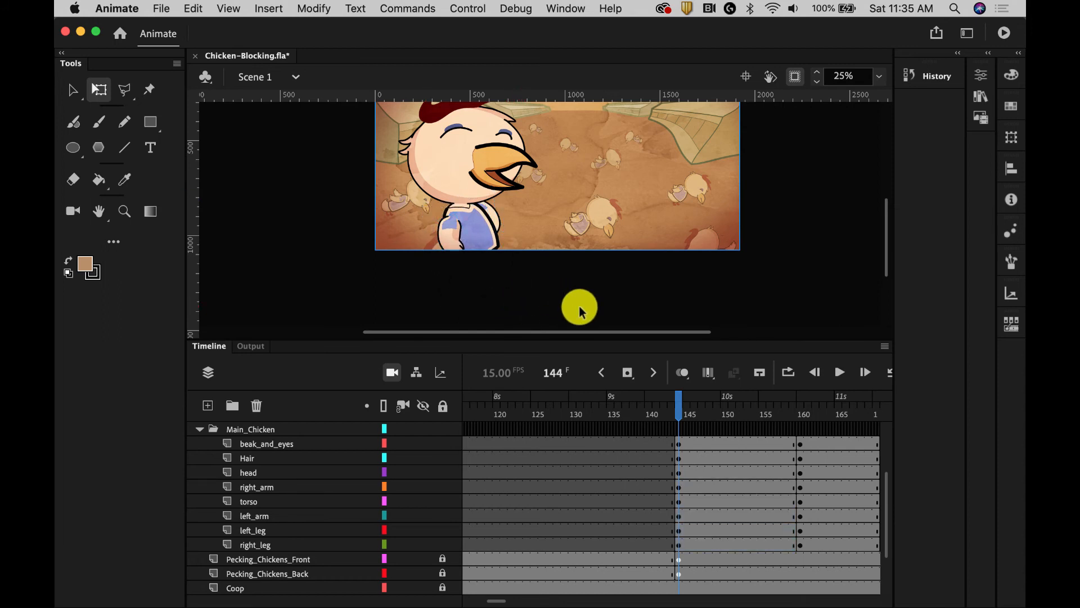
Step: Select all the main chicken's parts and rotate the whole figure slightly counterclockwise
{"action": "key", "text": "super+a"}
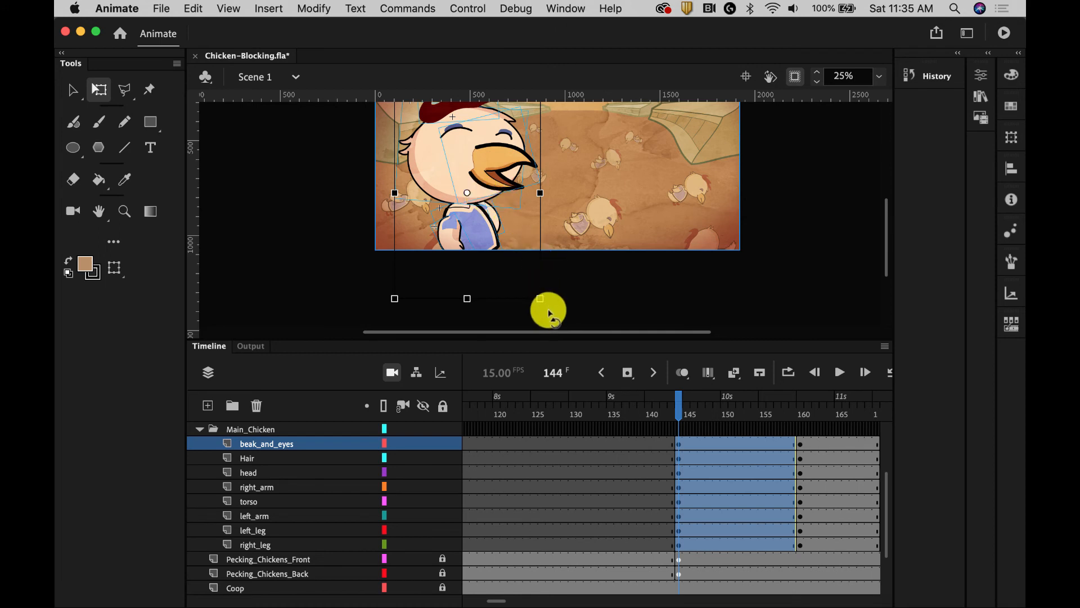
{"action": "left_click_drag", "start_coordinate": [549, 311], "coordinate": [555, 309]}
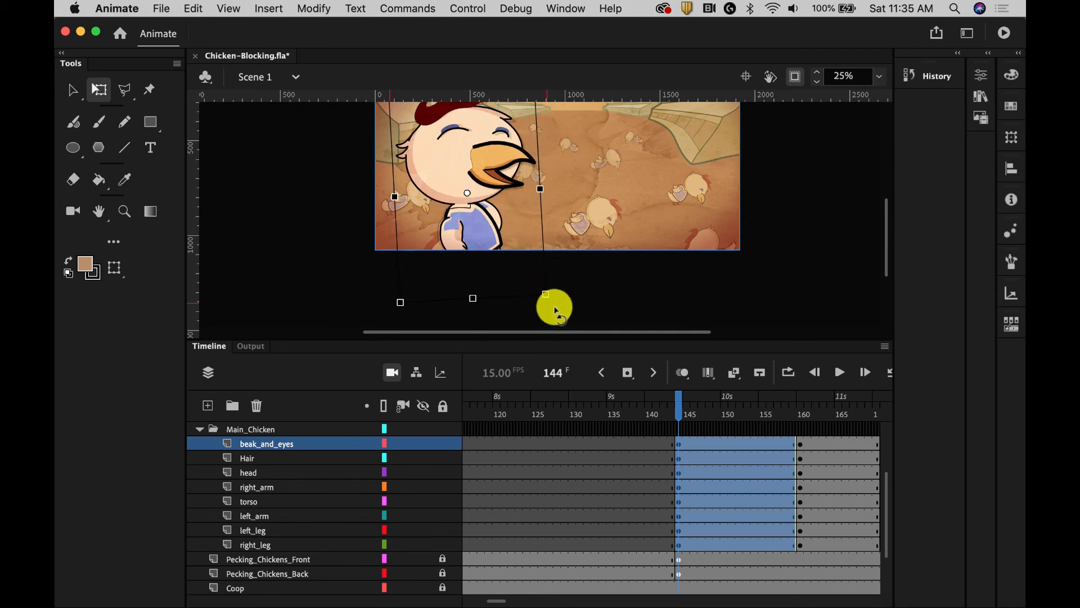
{"action": "scroll", "coordinate": [565, 297], "scroll_direction": "up", "scroll_amount": 2}
{"action": "left_click", "coordinate": [316, 116]}
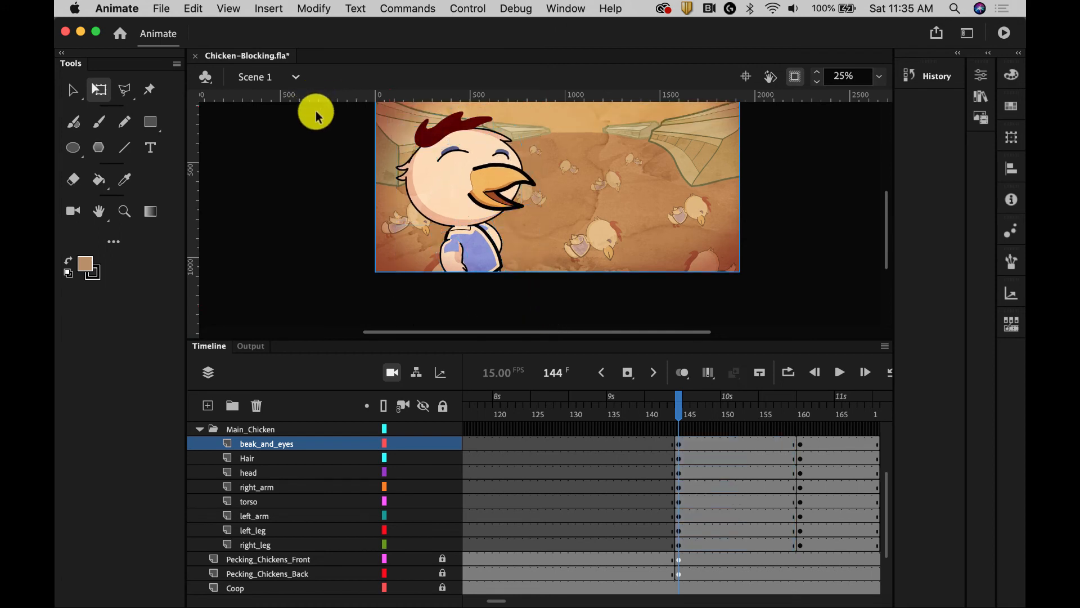
Step: Reselect the chicken's head parts, place the pivot at the base of the neck, and tilt the head further clockwise
{"action": "left_click_drag", "start_coordinate": [344, 106], "coordinate": [567, 229]}
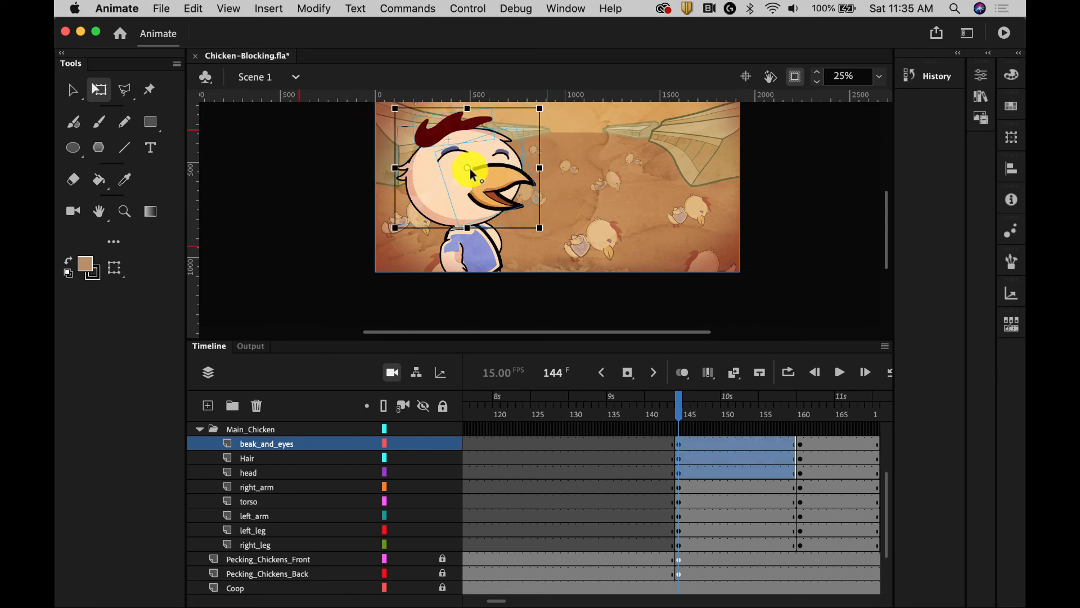
{"action": "left_click_drag", "start_coordinate": [470, 168], "coordinate": [468, 227]}
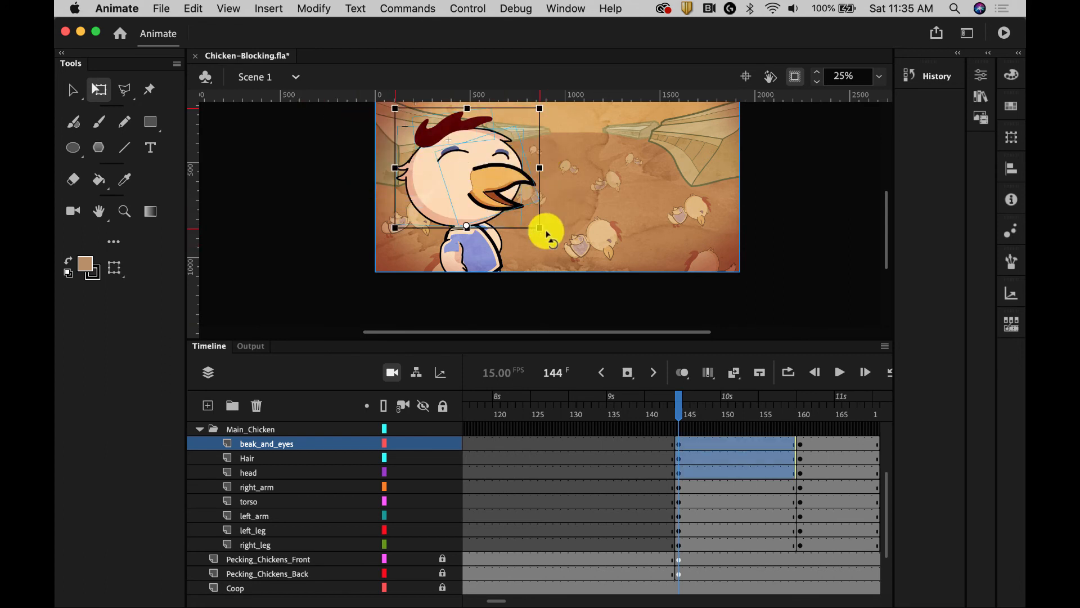
{"action": "left_click_drag", "start_coordinate": [547, 232], "coordinate": [541, 242]}
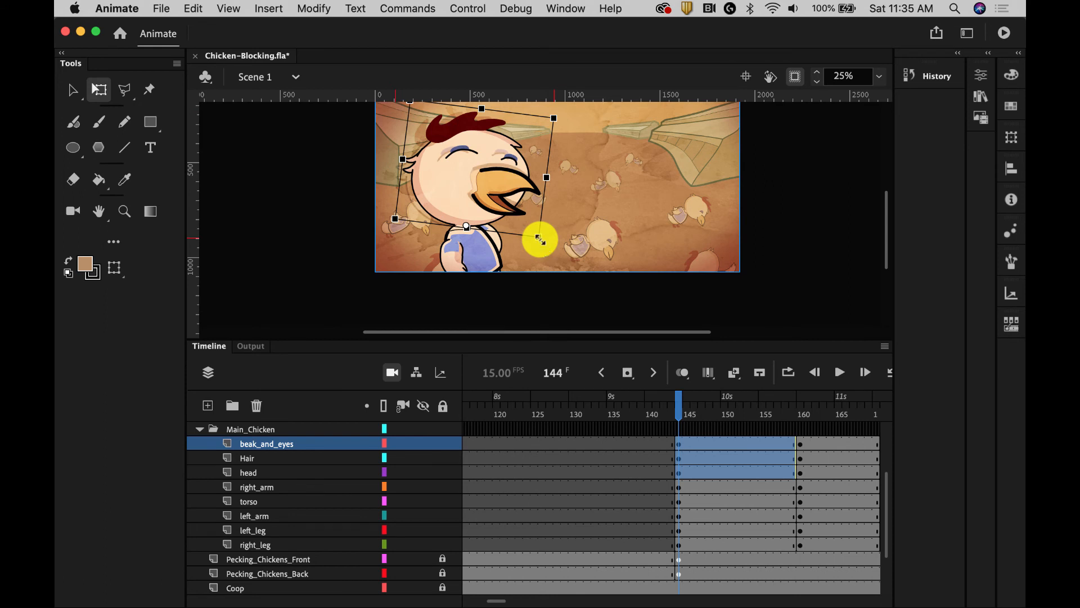
Step: Rotate the main chicken's right arm clockwise about the shoulder so it swings away from the torso
{"action": "left_click", "coordinate": [356, 238]}
{"action": "left_click", "coordinate": [437, 257]}
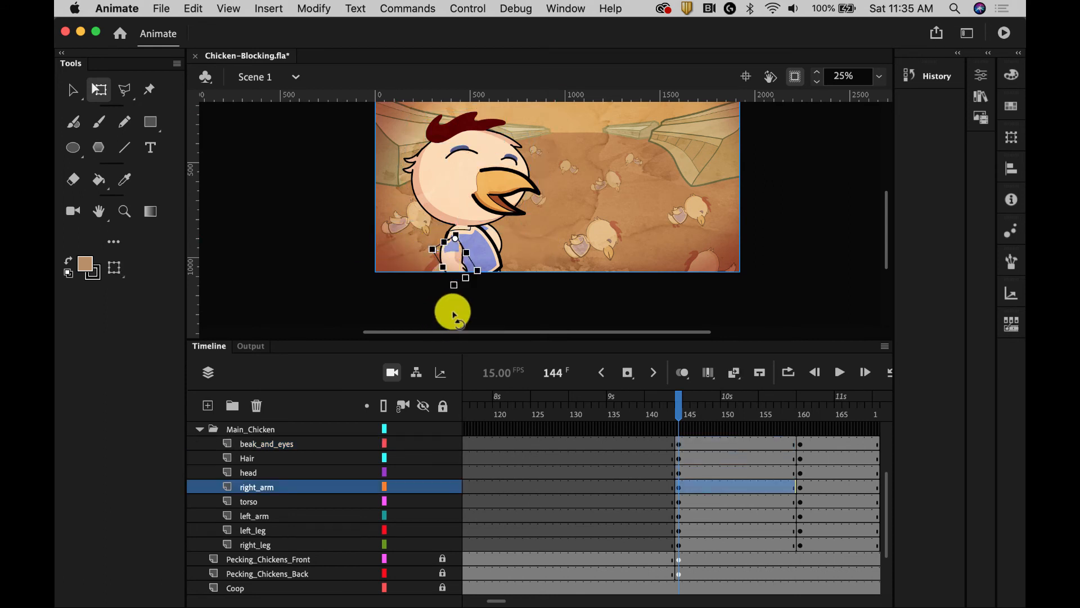
{"action": "left_click_drag", "start_coordinate": [452, 314], "coordinate": [427, 296]}
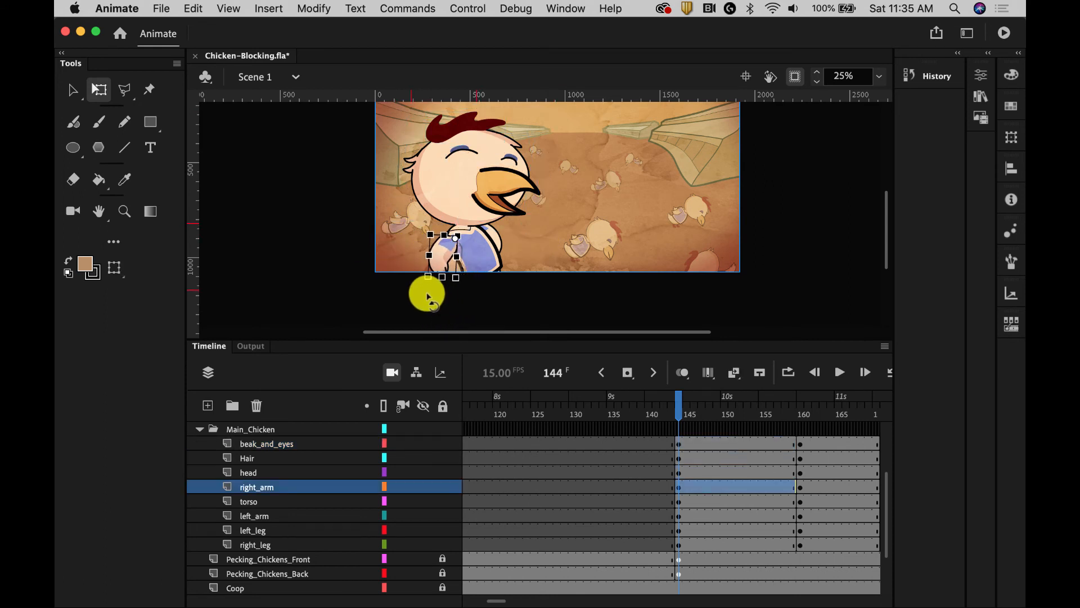
Step: Swing the main chicken's left arm slightly outward from the torso at frame 144 and deselect it
{"action": "left_click", "coordinate": [493, 243]}
{"action": "mouse_move", "coordinate": [506, 246]}
{"action": "left_mouse_down"}
{"action": "mouse_move", "coordinate": [514, 258]}
{"action": "mouse_move", "coordinate": [518, 248]}
{"action": "left_mouse_up"}
{"action": "left_click", "coordinate": [308, 214]}
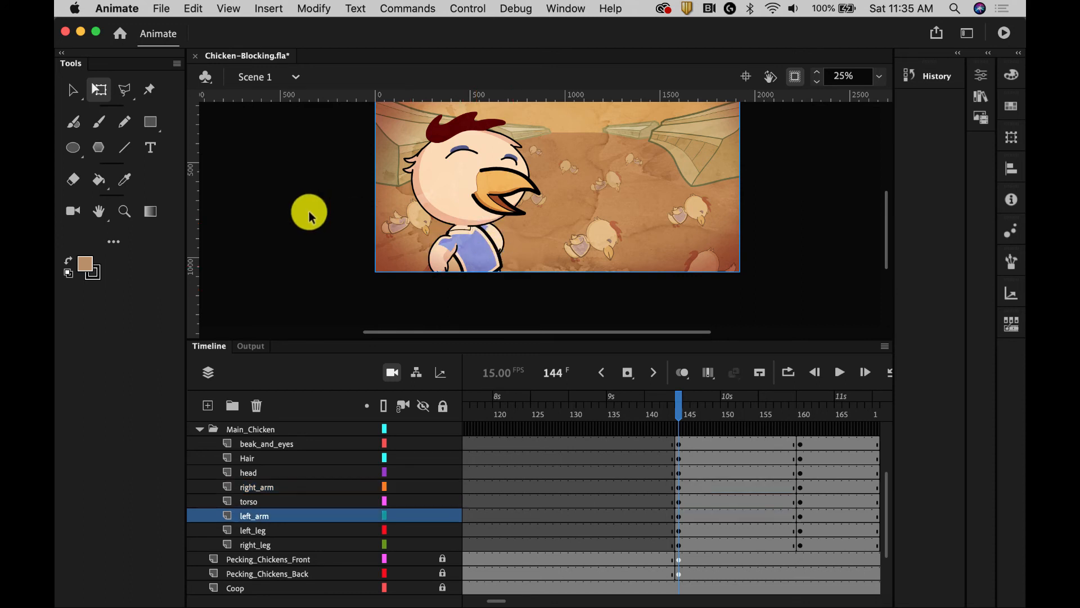
{"action": "scroll", "coordinate": [309, 216], "scroll_direction": "up", "scroll_amount": 3}
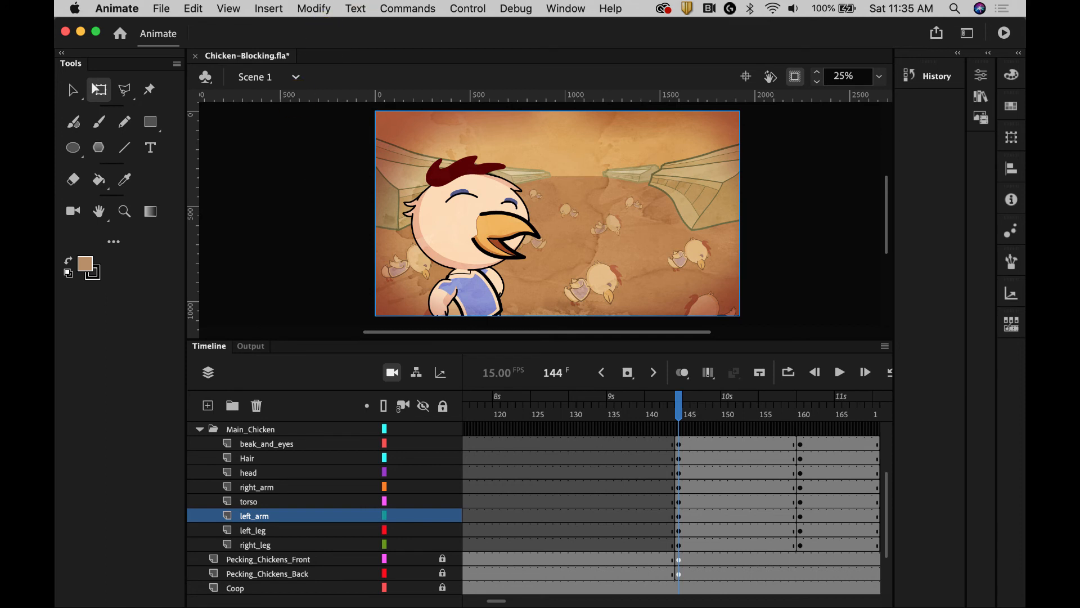
{"action": "left_click", "coordinate": [679, 412]}
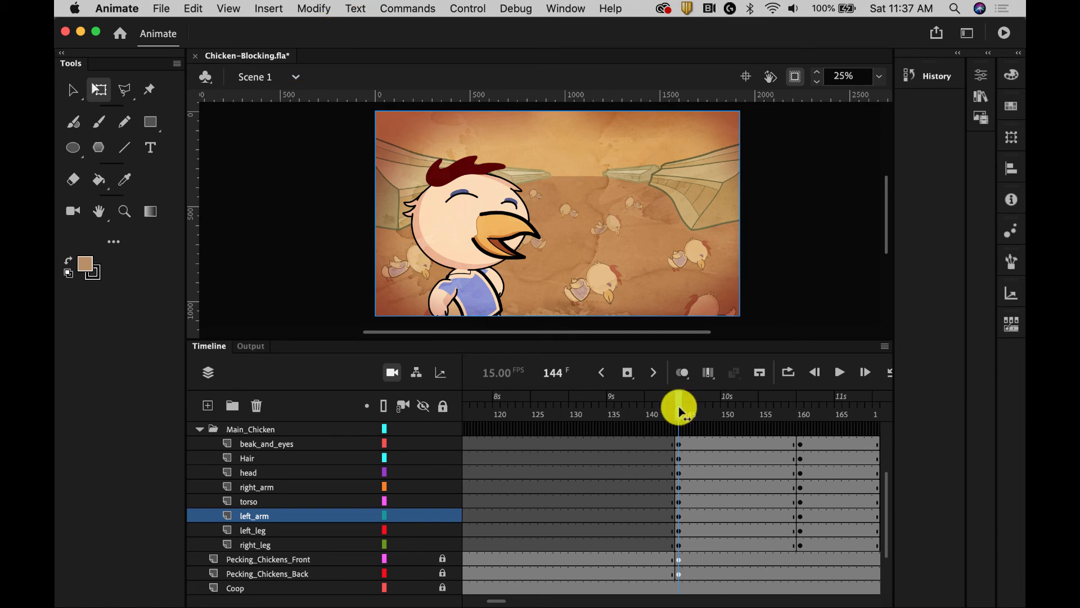
{"action": "mouse_move", "coordinate": [679, 411]}
{"action": "left_mouse_down"}
{"action": "mouse_move", "coordinate": [750, 410]}
{"action": "mouse_move", "coordinate": [674, 411]}
{"action": "mouse_move", "coordinate": [723, 415]}
{"action": "mouse_move", "coordinate": [681, 419]}
{"action": "left_mouse_up"}
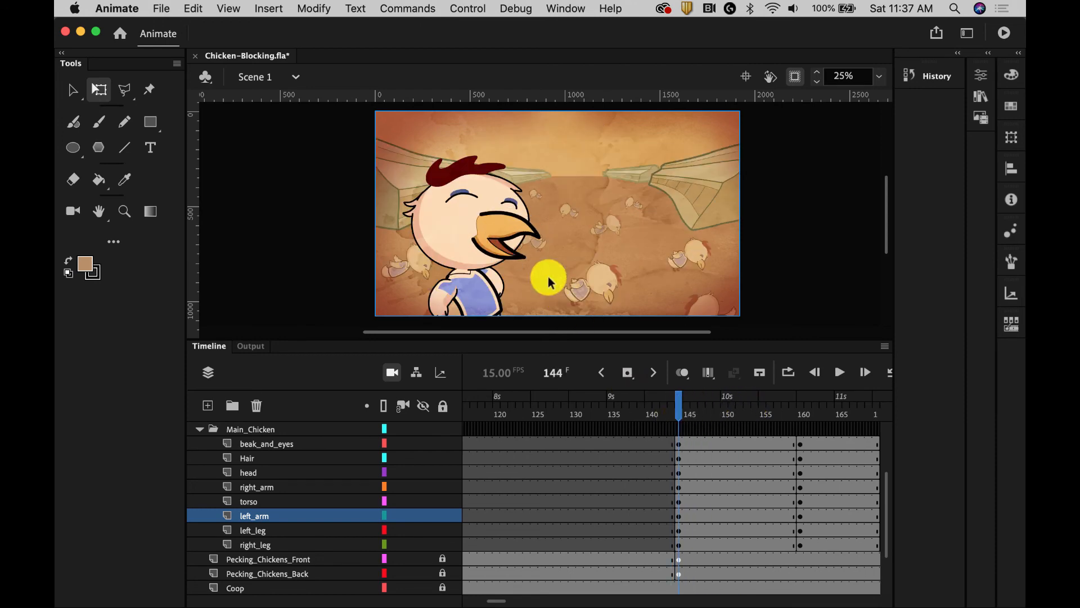
Step: Set the main chicken's Beak Expressions graphic to single-frame looping and choose expression frame 2 for its beak and eyes at frame 144
{"action": "left_click", "coordinate": [506, 221]}
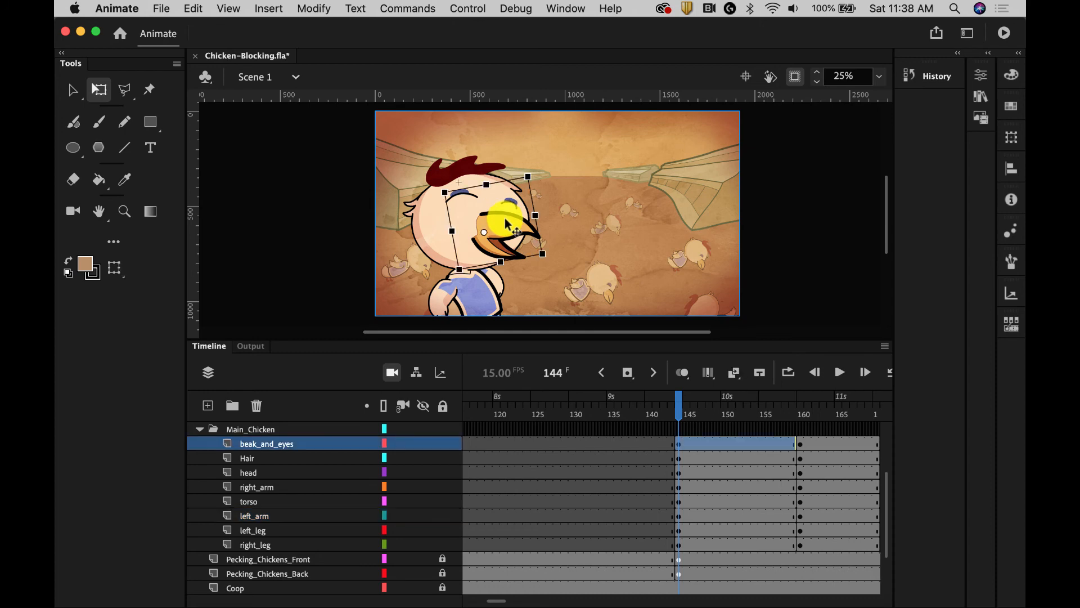
{"action": "left_click", "coordinate": [981, 75]}
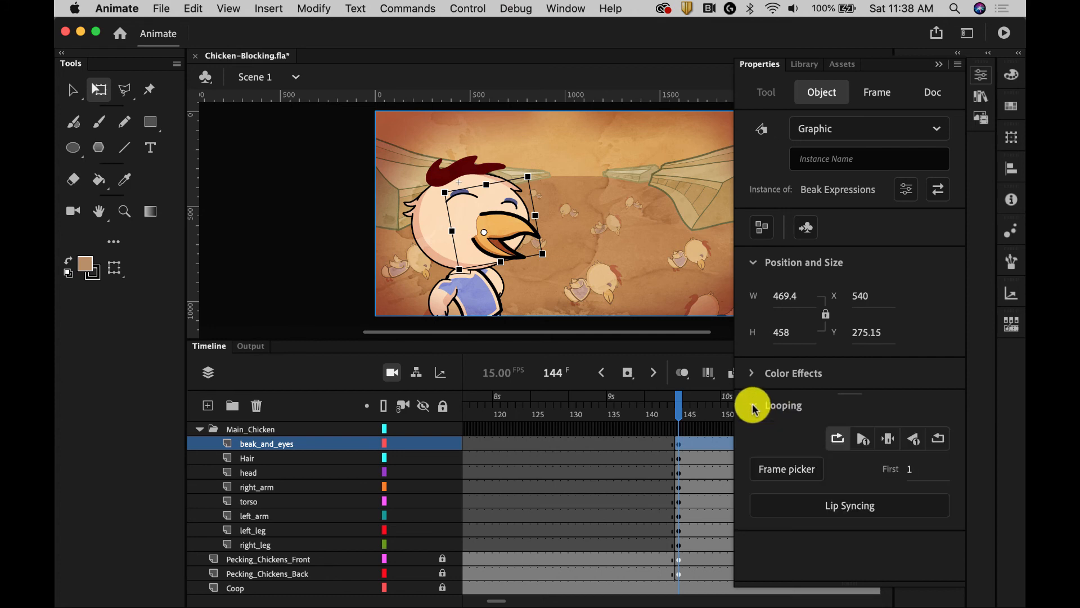
{"action": "left_click", "coordinate": [889, 440]}
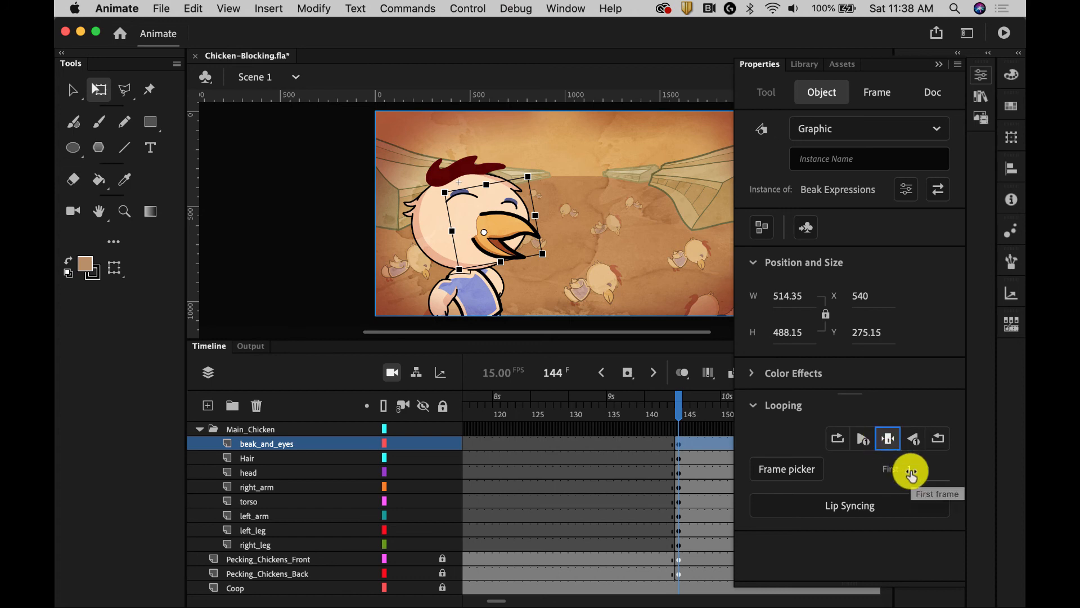
{"action": "left_click", "coordinate": [772, 468]}
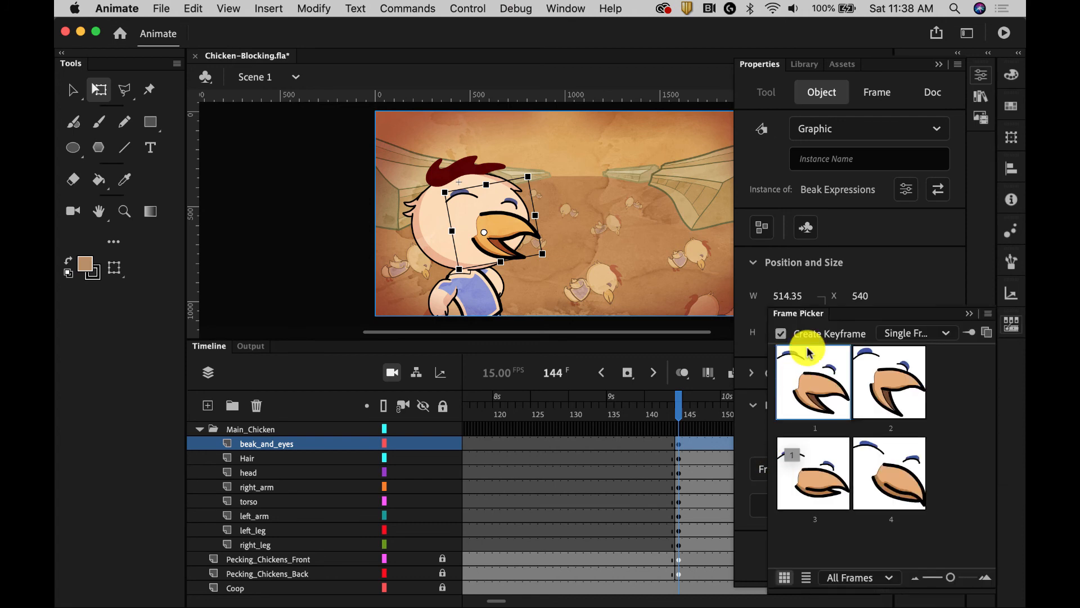
{"action": "left_click", "coordinate": [893, 380]}
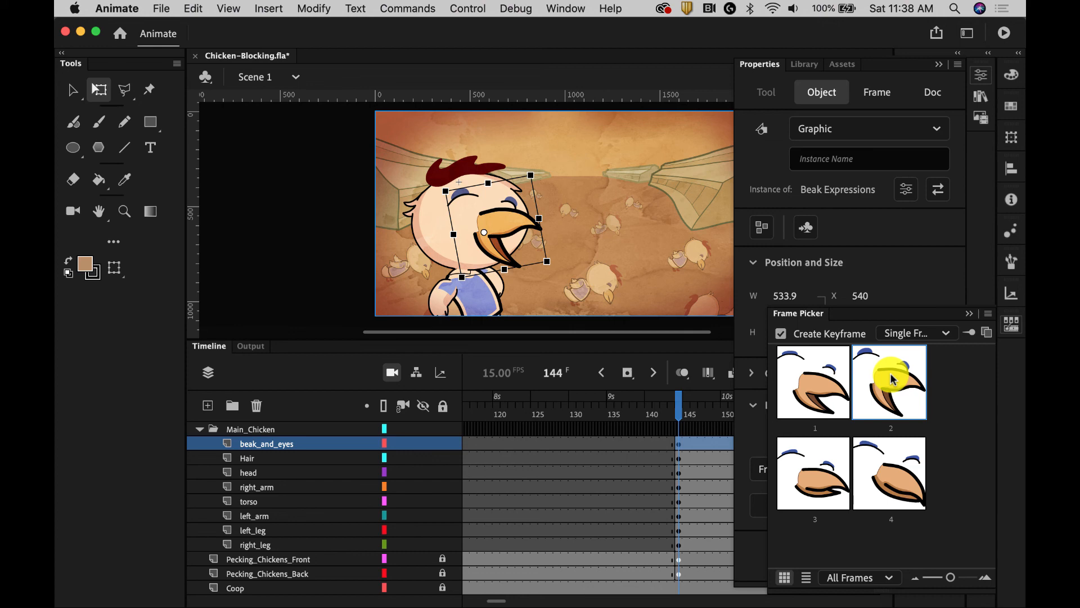
{"action": "left_click", "coordinate": [968, 316]}
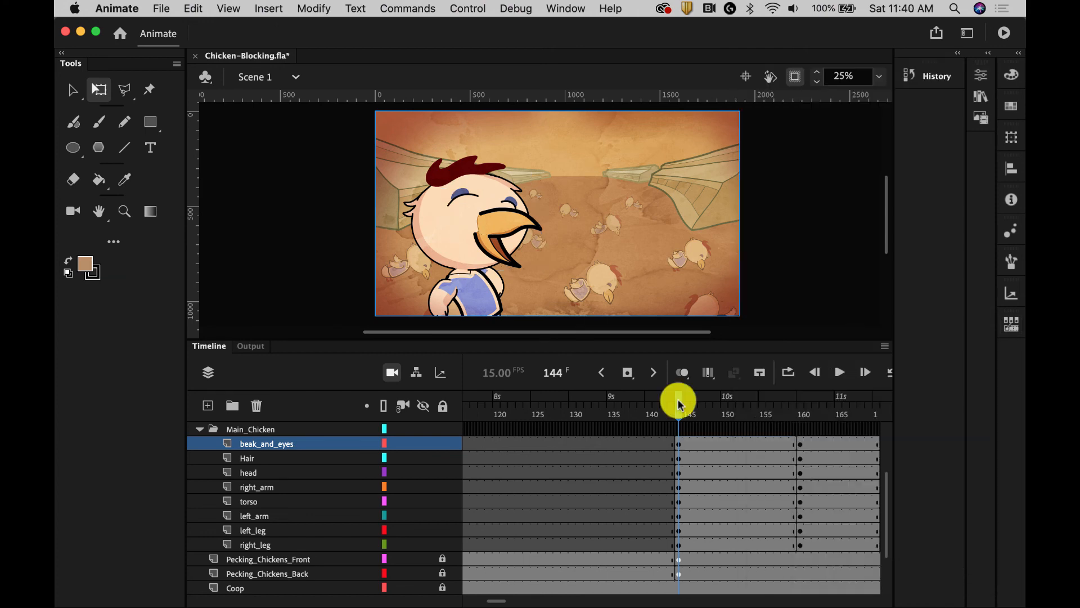
{"action": "mouse_move", "coordinate": [678, 404]}
{"action": "left_mouse_down"}
{"action": "mouse_move", "coordinate": [767, 406]}
{"action": "mouse_move", "coordinate": [678, 410]}
{"action": "left_mouse_up"}
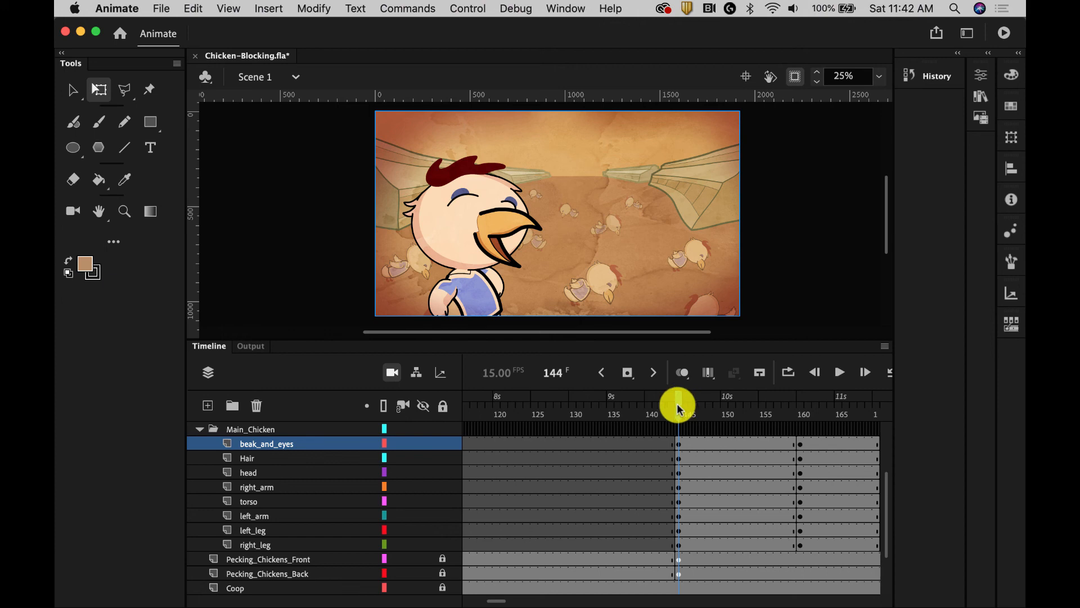
{"action": "mouse_move", "coordinate": [678, 409]}
{"action": "left_mouse_down"}
{"action": "mouse_move", "coordinate": [667, 412]}
{"action": "mouse_move", "coordinate": [678, 413]}
{"action": "left_mouse_up"}
{"action": "mouse_move", "coordinate": [679, 412]}
{"action": "left_mouse_down"}
{"action": "mouse_move", "coordinate": [670, 410]}
{"action": "mouse_move", "coordinate": [681, 412]}
{"action": "left_mouse_up"}
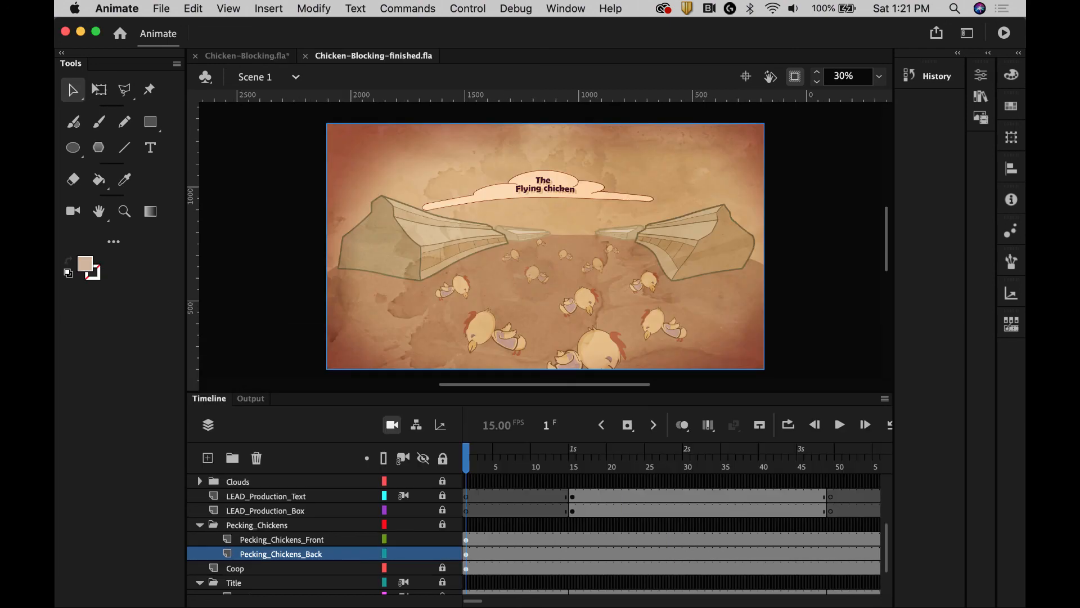
Step: Play the blocked animation in Chicken-Blocking-finished.fla from frame 1 to review it
{"action": "key", "text": "Return"}
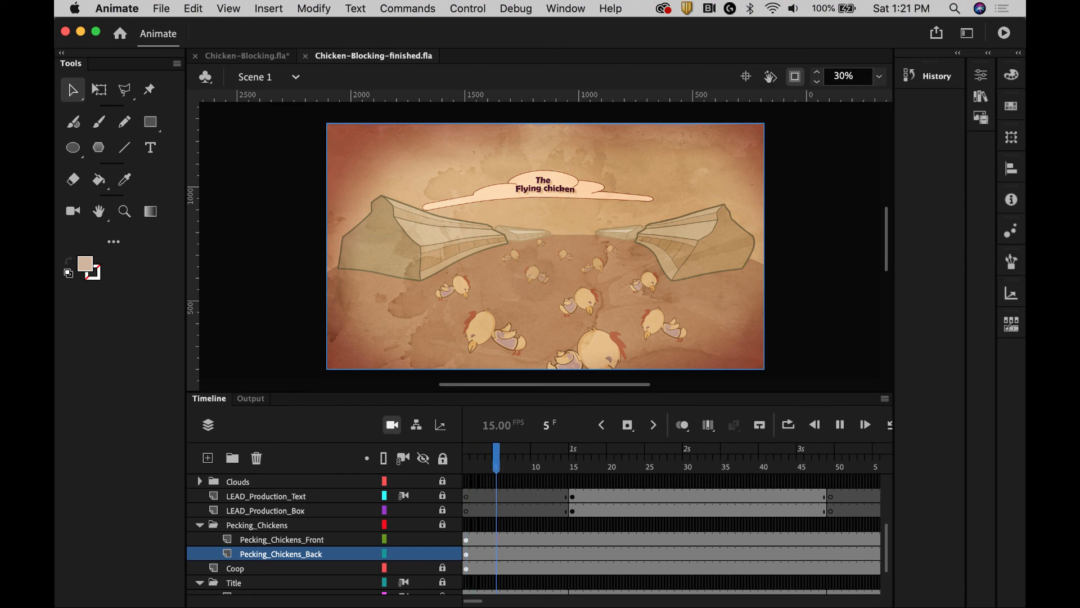